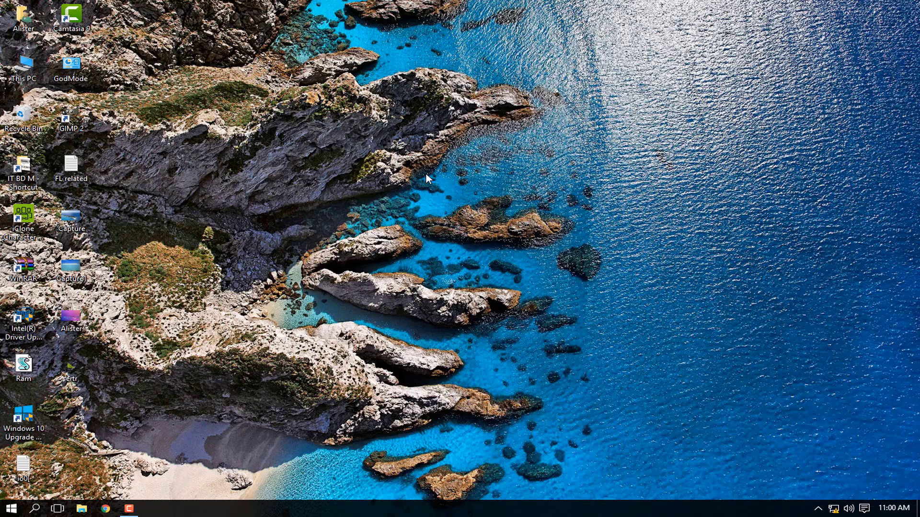
# Run 'prefetch' from the Run dialog to open C:\Windows\Prefetch
pyautogui.press('super+r')
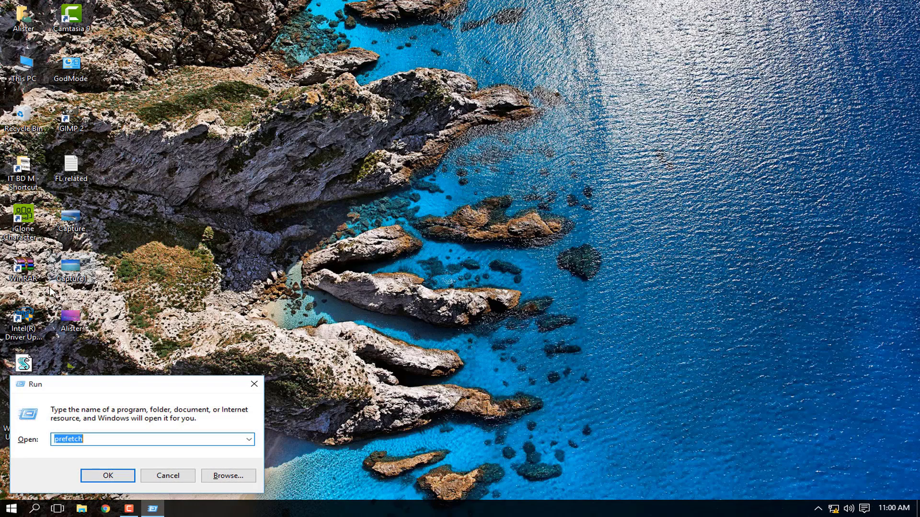
pyautogui.moveTo(161, 387); pyautogui.dragTo(304, 296)
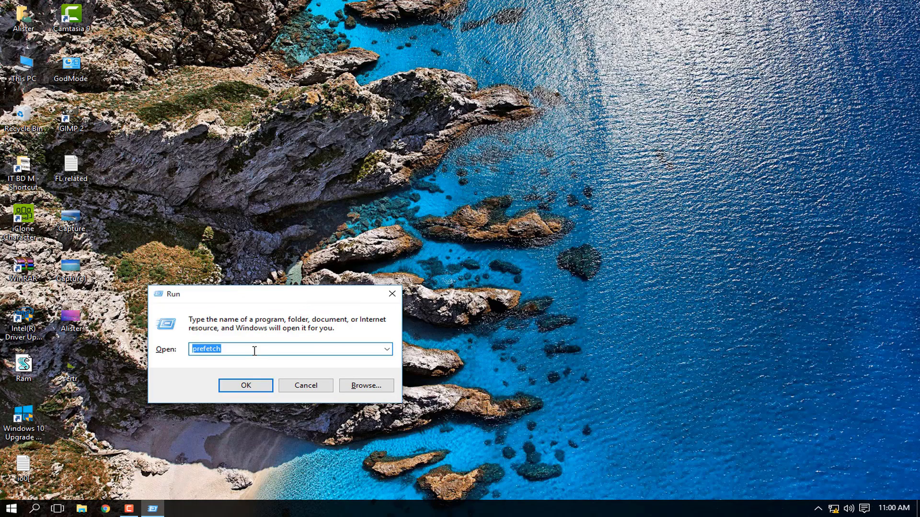
pyautogui.write('prefetc')
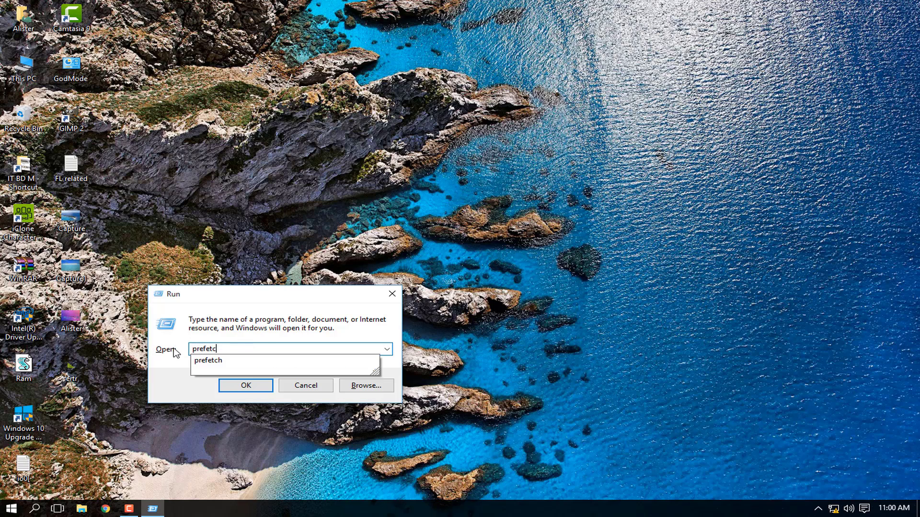
pyautogui.write('h')
pyautogui.press('Return')
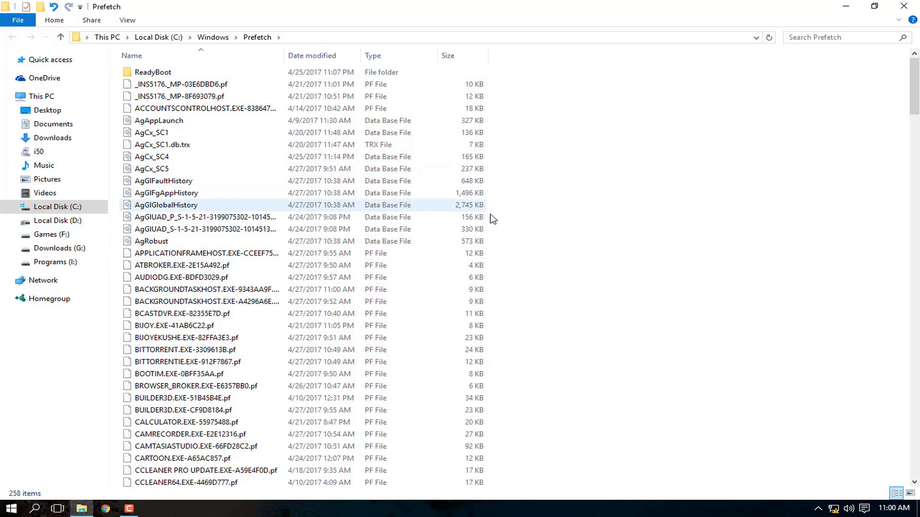
# Scroll to the bottom of the 258-item Prefetch list and box-select every file
pyautogui.scroll(-18, 493, 221)
pyautogui.scroll(-20, 641, 220)
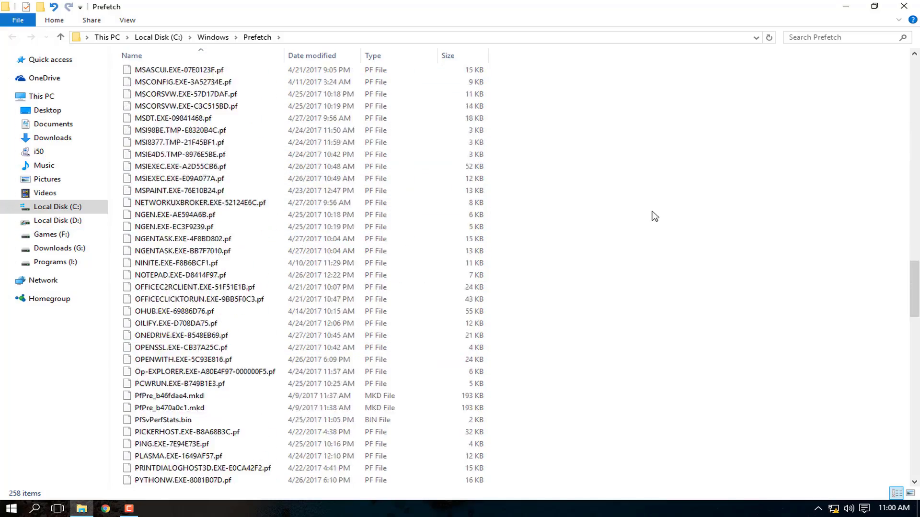
pyautogui.moveTo(914, 386); pyautogui.dragTo(915, 460)
pyautogui.moveTo(678, 515); pyautogui.dragTo(541, 477)
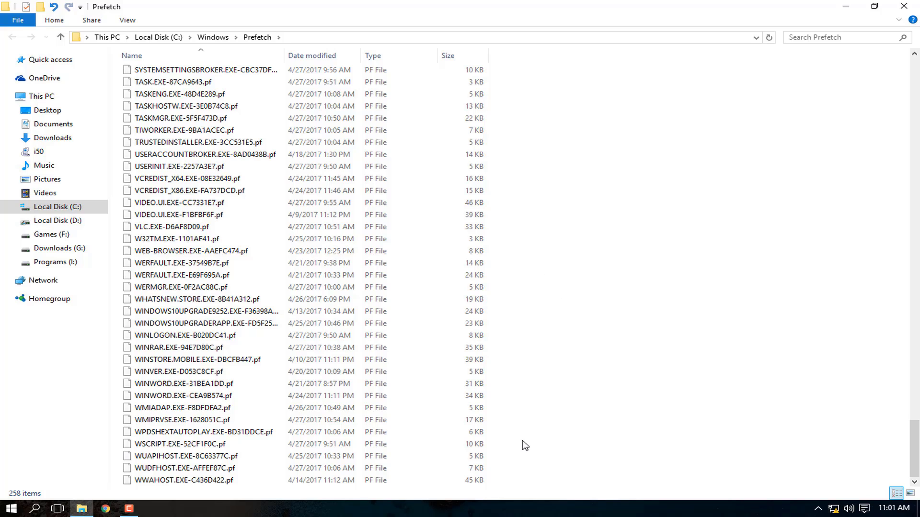
pyautogui.moveTo(496, 485); pyautogui.dragTo(225, 6)
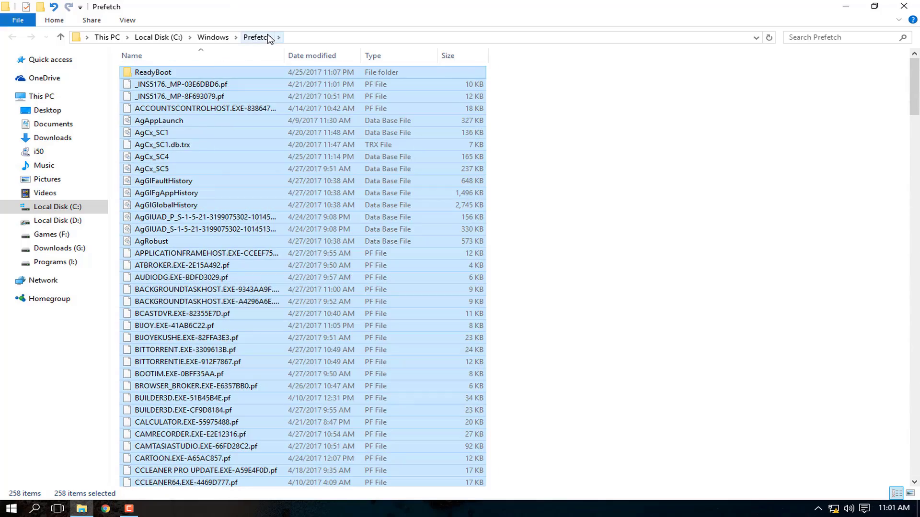
# Delete all 258 selected Prefetch items to the Recycle Bin
pyautogui.press('Delete')
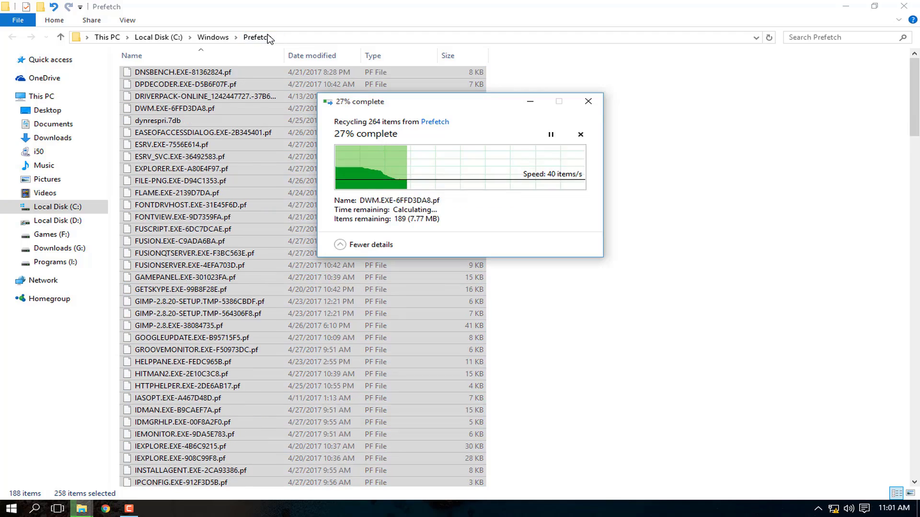
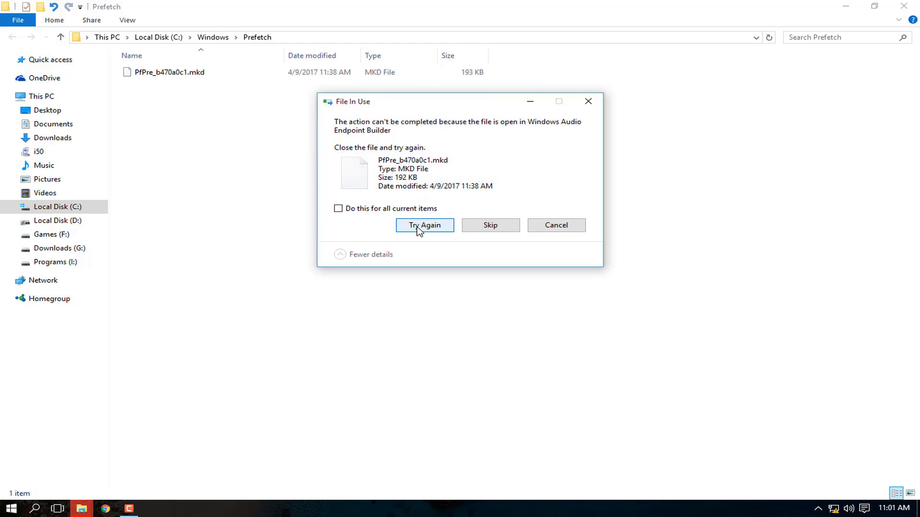
# Skip the one in-use Prefetch file, close the Prefetch window, and bring up Run
pyautogui.click(493, 229)
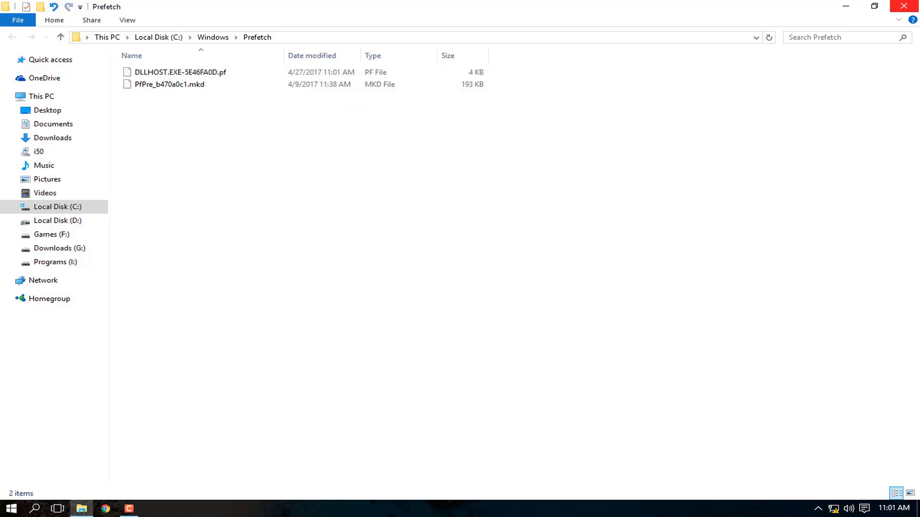
pyautogui.press('super+d')
pyautogui.press('super+r')
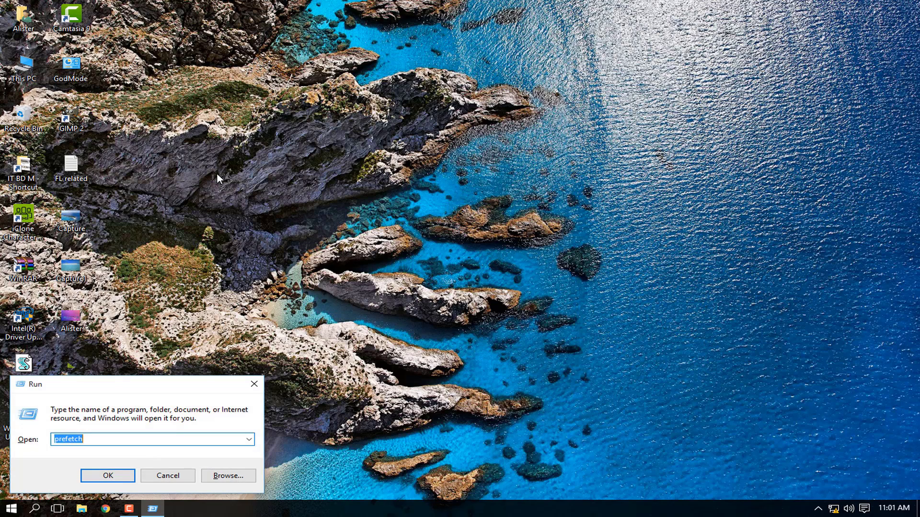
# Open C:\Windows\Temp via 'temp', recycle all 126 items, and close the window
pyautogui.press('Down')
pyautogui.press('BackSpace')
pyautogui.write('temp')
pyautogui.press('Return')
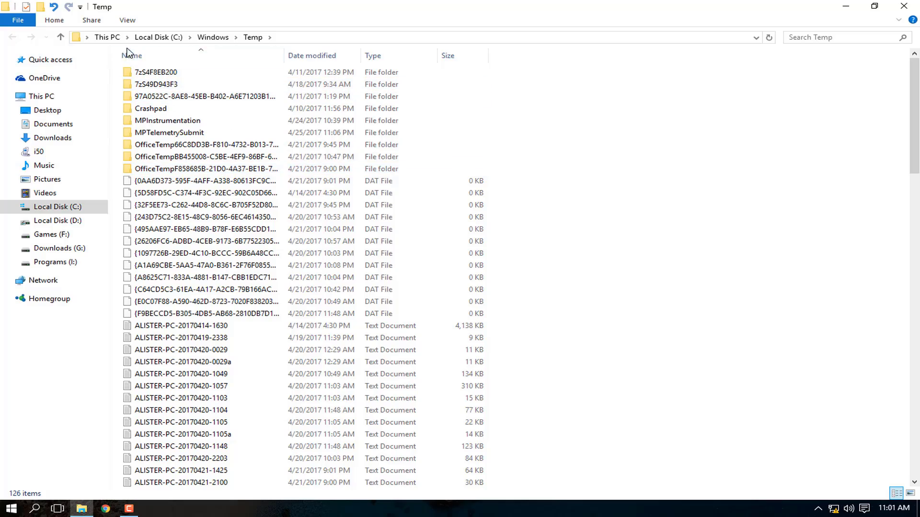
pyautogui.moveTo(119, 71); pyautogui.dragTo(509, 486)
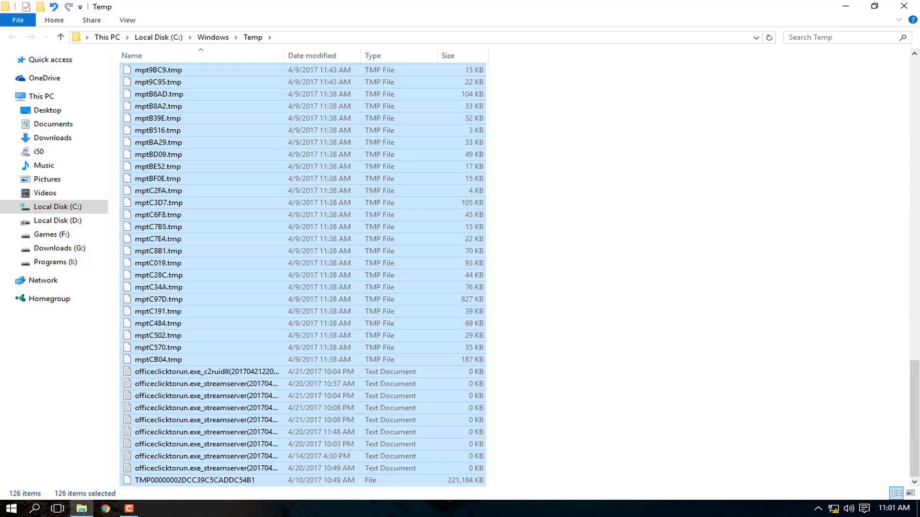
pyautogui.press('Delete')
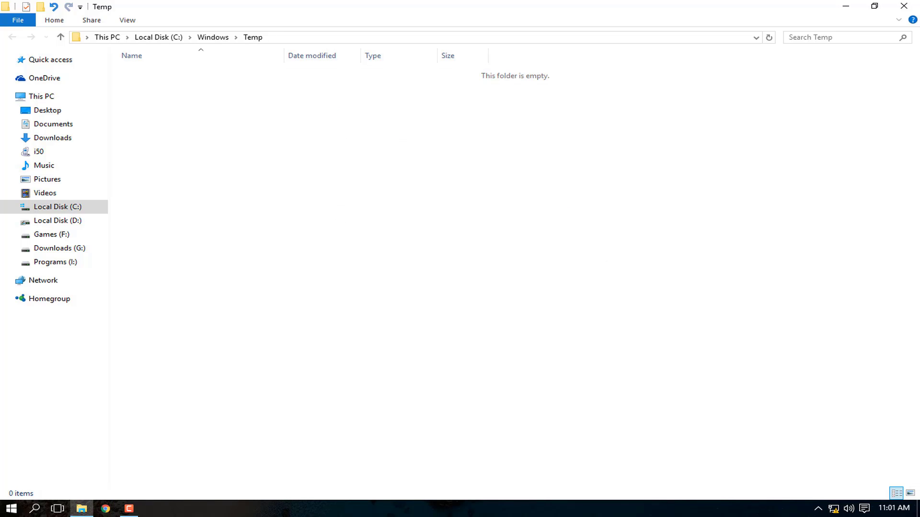
pyautogui.hotkey('alt', 'F4')
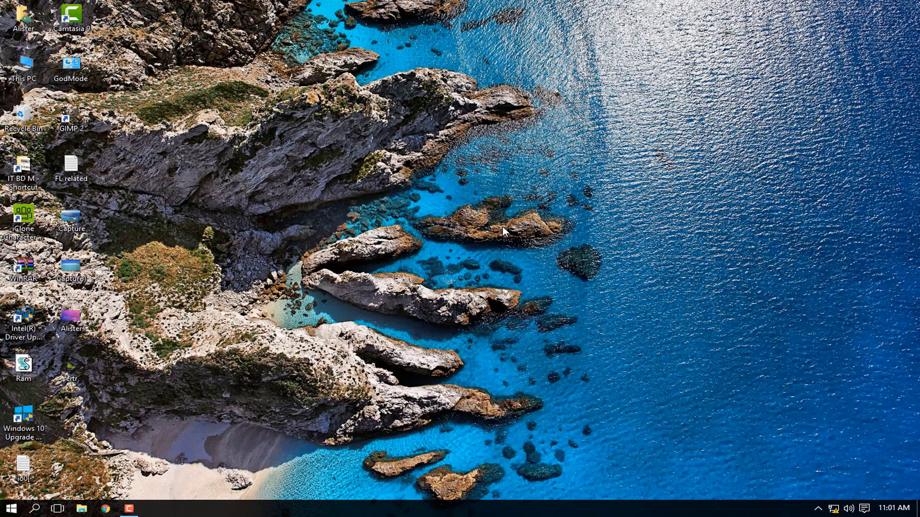
# Open the '%temp%' folder and delete all selected temp items
pyautogui.press('super+r')
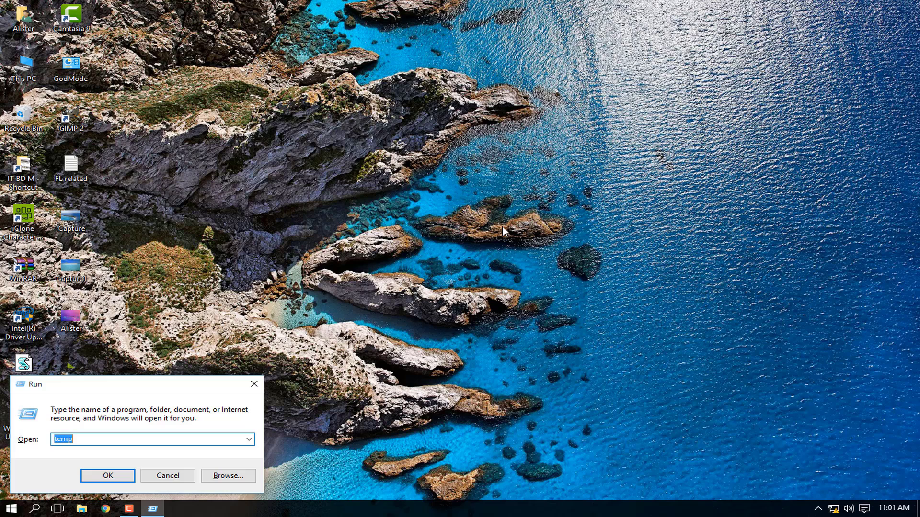
pyautogui.write('%%')
pyautogui.write('temp')
pyautogui.press('Return')
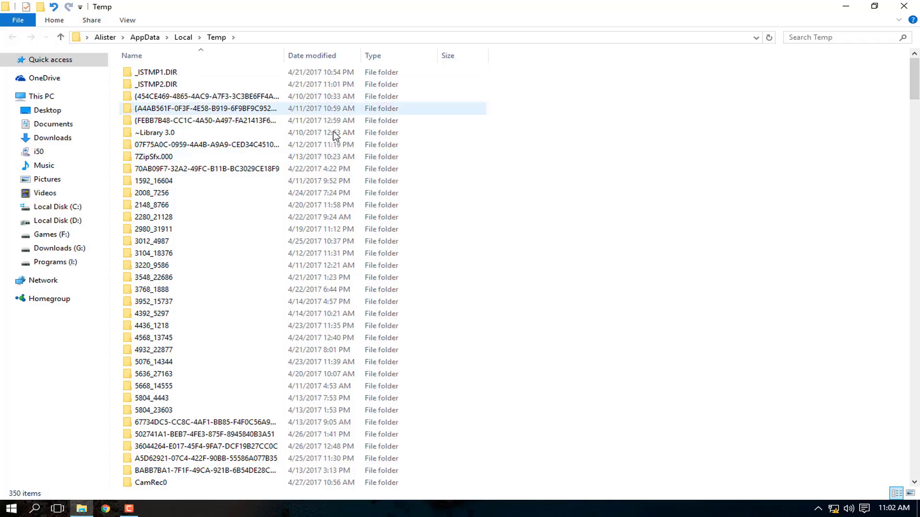
pyautogui.moveTo(575, 78); pyautogui.dragTo(171, 513)
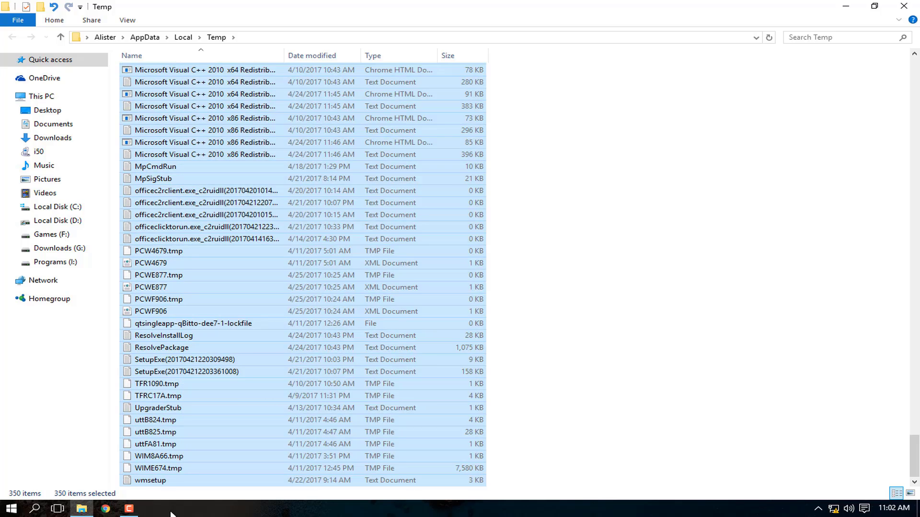
pyautogui.press('Delete')
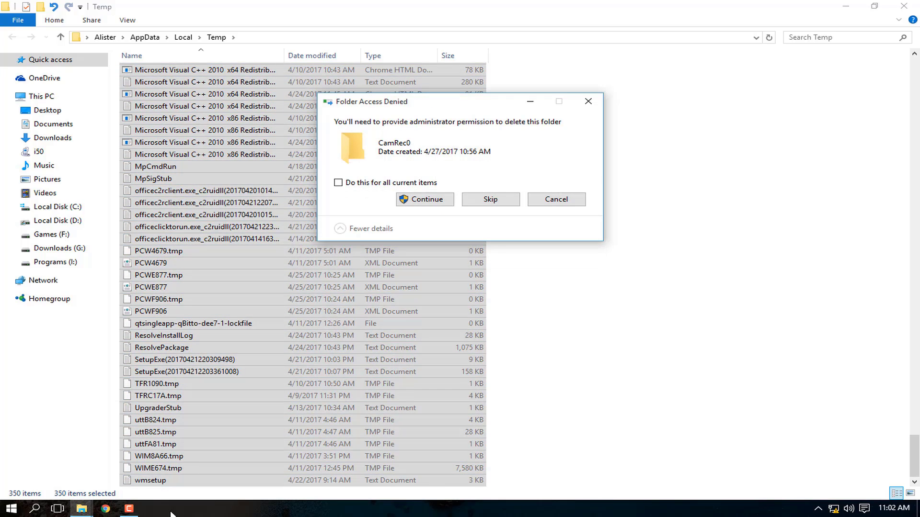
# Skip the protected and in-use folders for all items, then close the Temp window
pyautogui.click(508, 202)
pyautogui.click(475, 201)
pyautogui.click(339, 183)
pyautogui.click(492, 200)
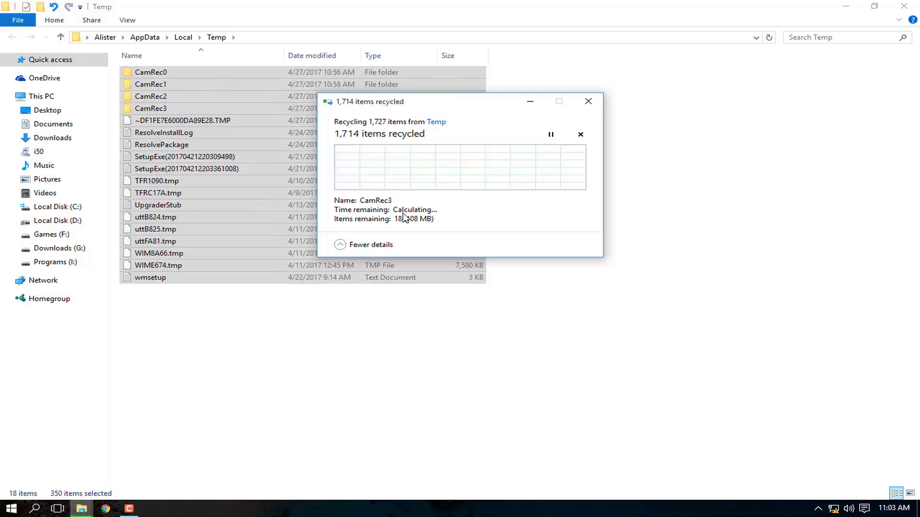
pyautogui.click(492, 228)
pyautogui.press('super+d')
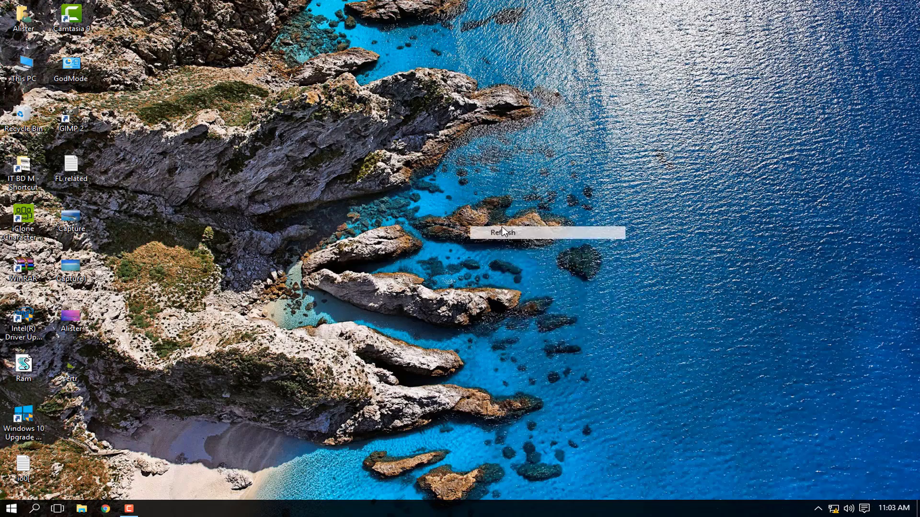
# Empty the Recycle Bin and confirm permanent deletion
pyautogui.rightClick(16, 118)
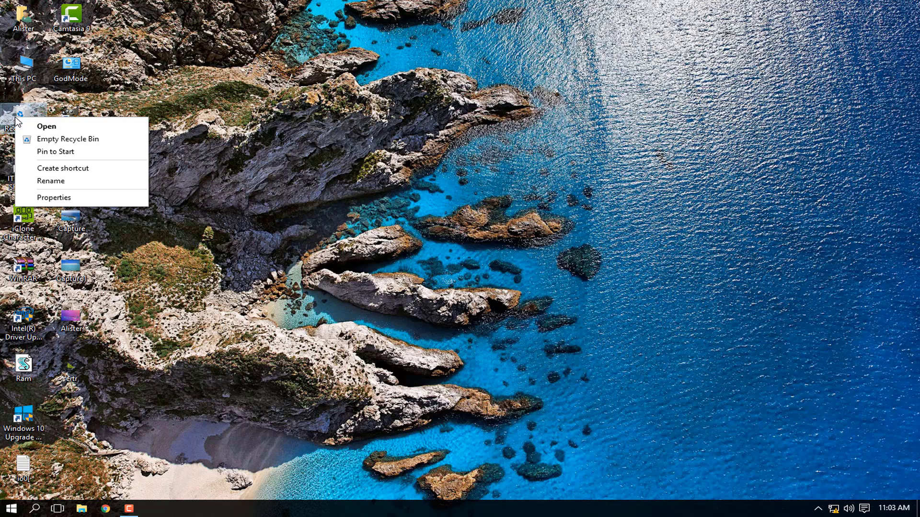
pyautogui.click(48, 141)
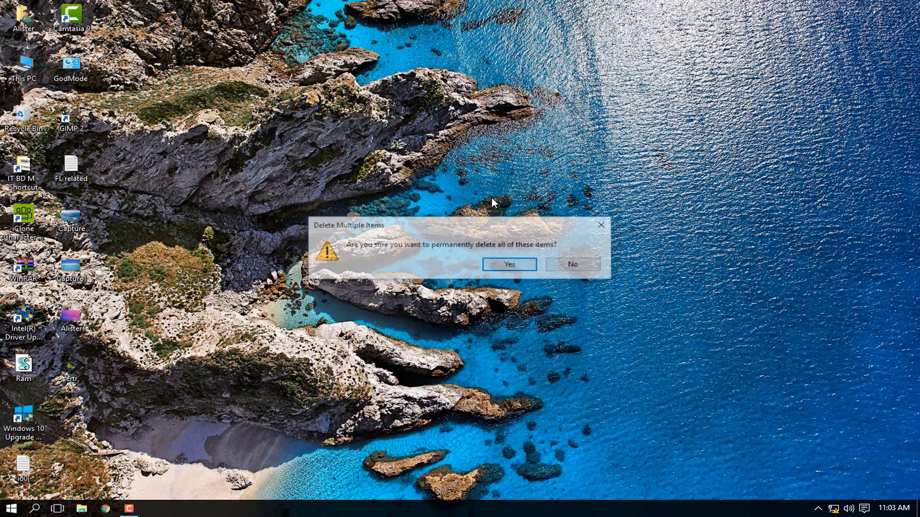
pyautogui.click(508, 266)
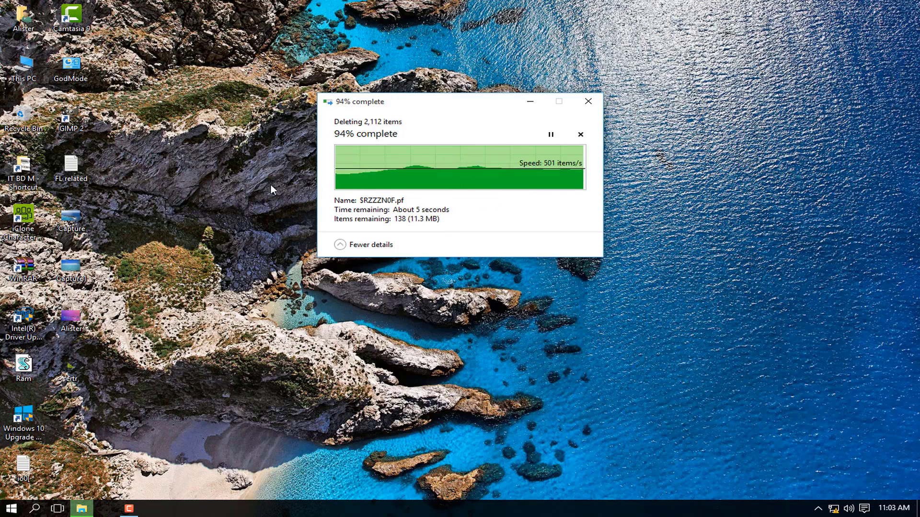
# Refresh the desktop several times from its context menu
pyautogui.rightClick(450, 141)
pyautogui.rightClick(493, 177)
pyautogui.click(525, 207)
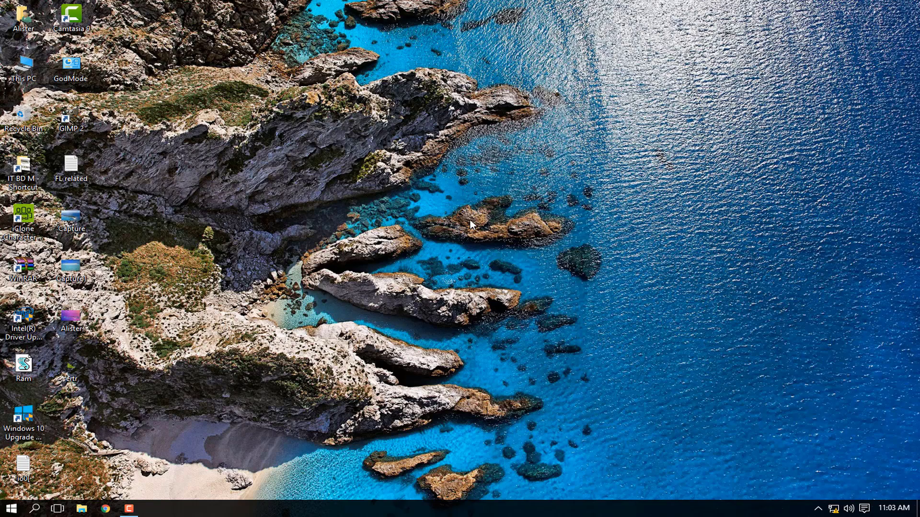
pyautogui.rightClick(498, 157)
pyautogui.click(524, 188)
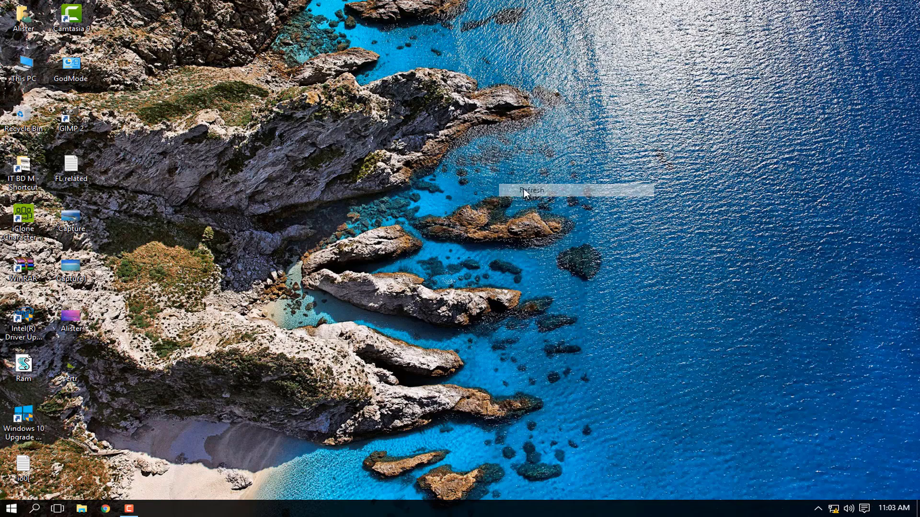
pyautogui.rightClick(542, 209)
pyautogui.click(560, 243)
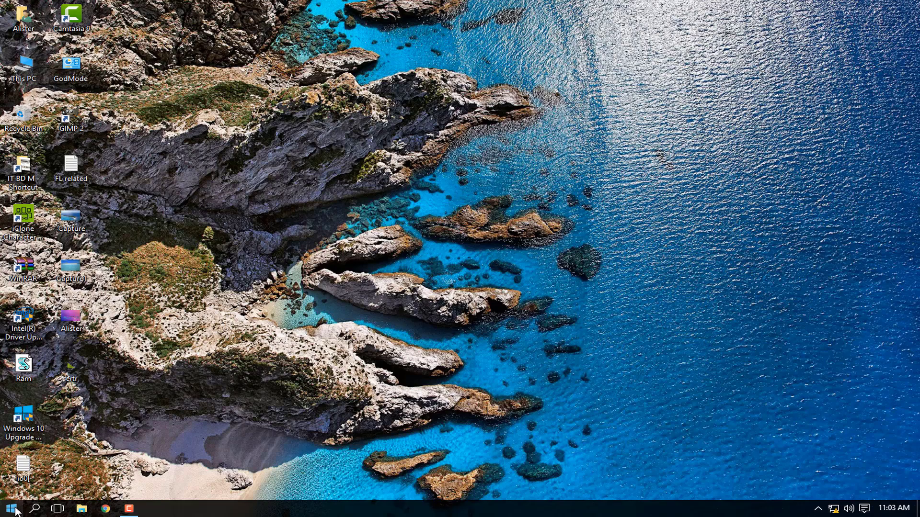
pyautogui.rightClick(357, 104)
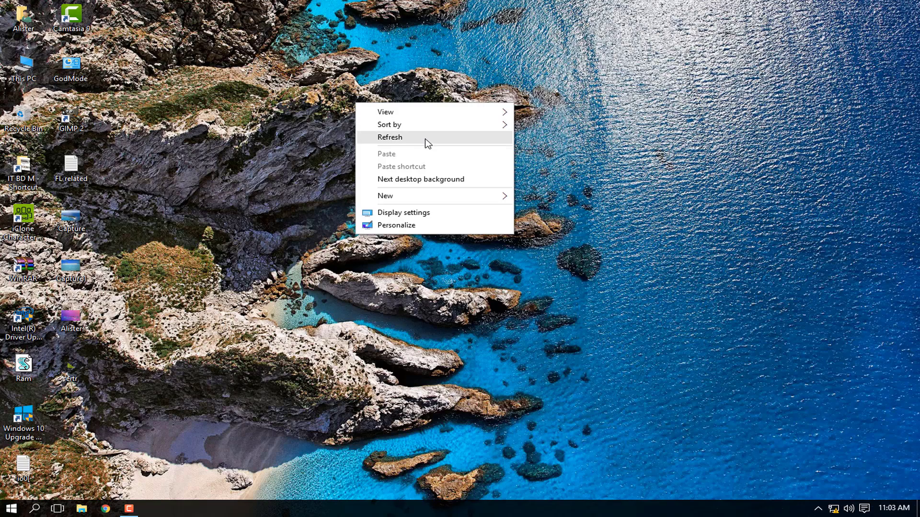
pyautogui.rightClick(428, 143)
pyautogui.click(446, 178)
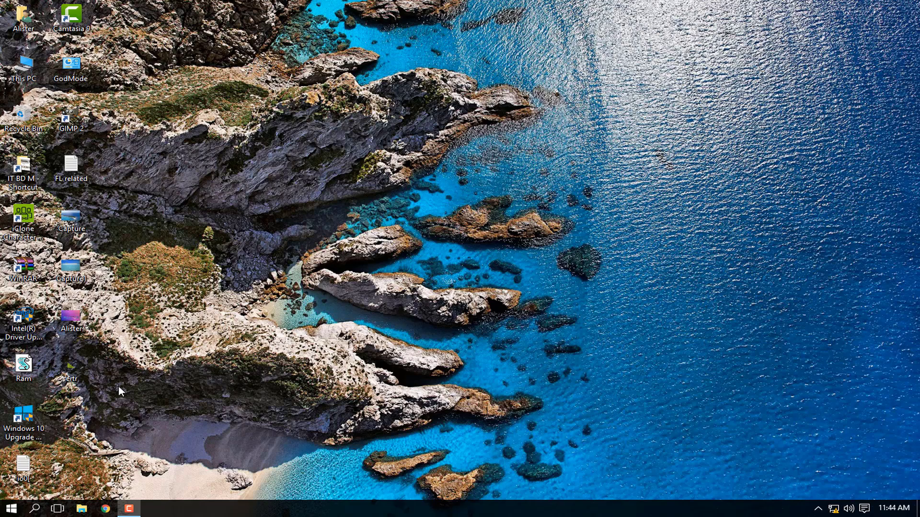
# Search 'mscon' from Start and launch System Configuration
pyautogui.press('super')
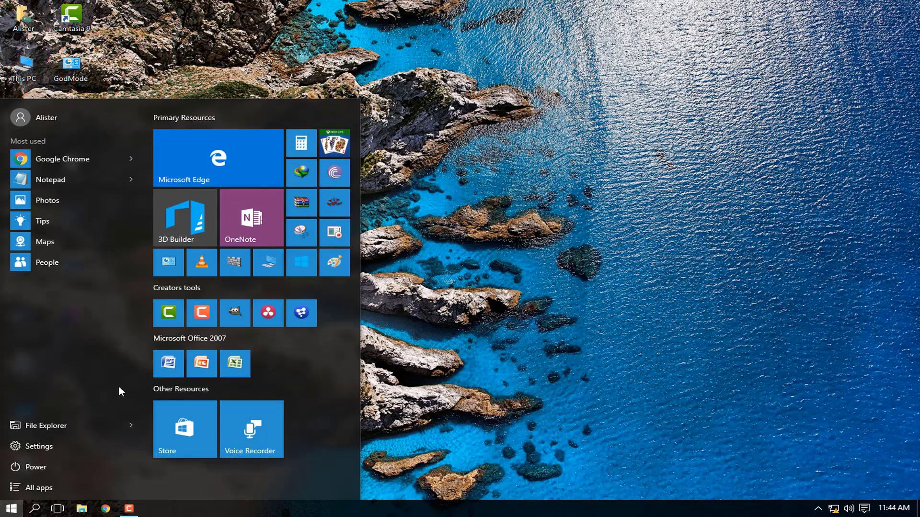
pyautogui.write('msconfig')
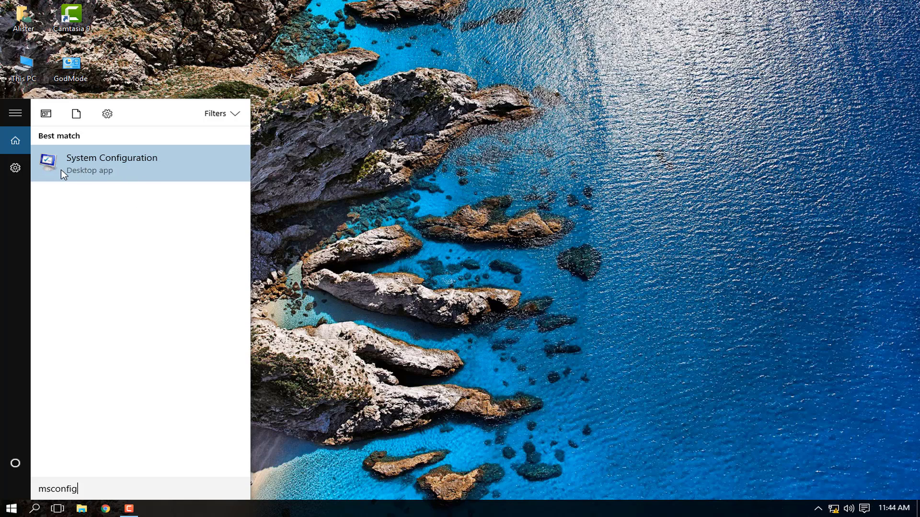
pyautogui.click(96, 159)
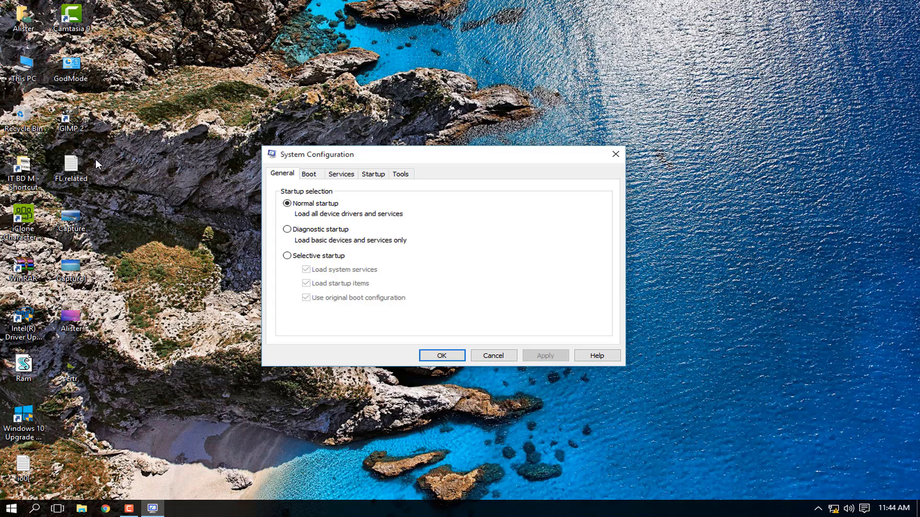
# On the Boot tab, change the timeout to 30 seconds and open Advanced options
pyautogui.hotkey('ctrl', 'Tab')
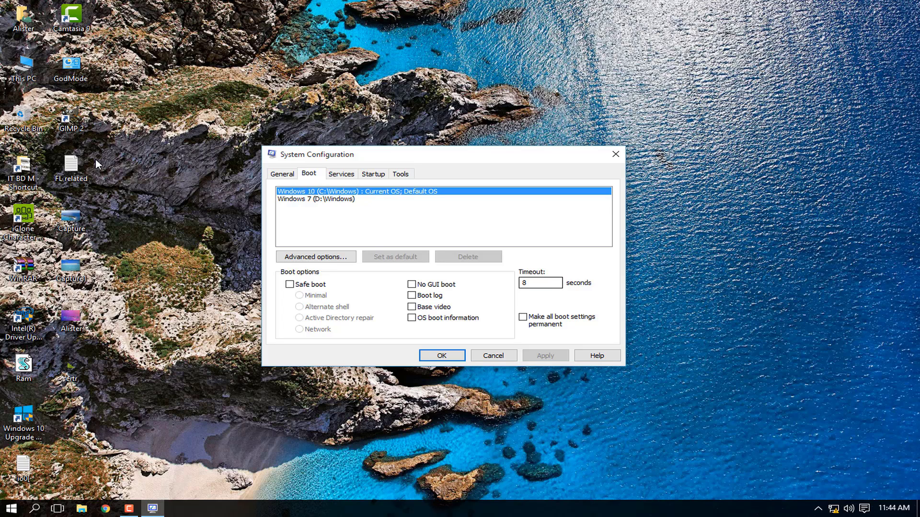
pyautogui.hotkey('ctrl', 'a')
pyautogui.write('03')
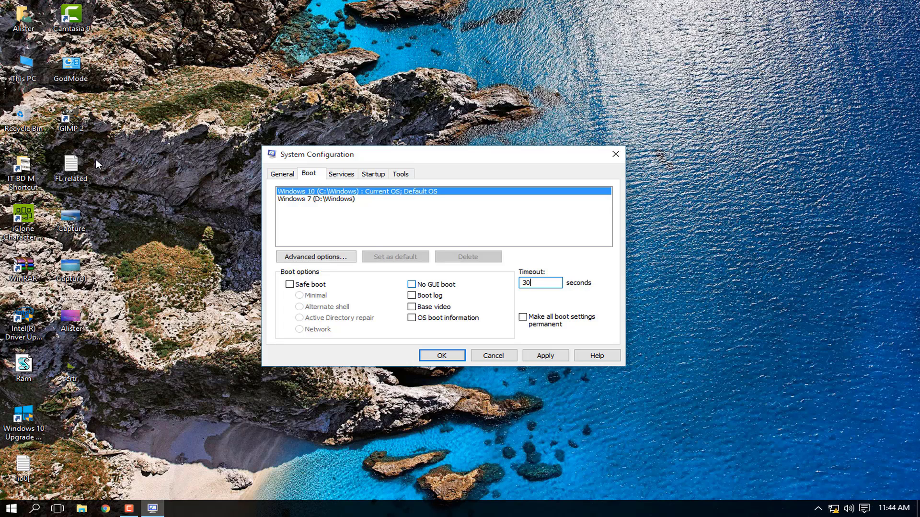
pyautogui.hotkey('shift', 'Home')
pyautogui.hotkey('alt', 'v')
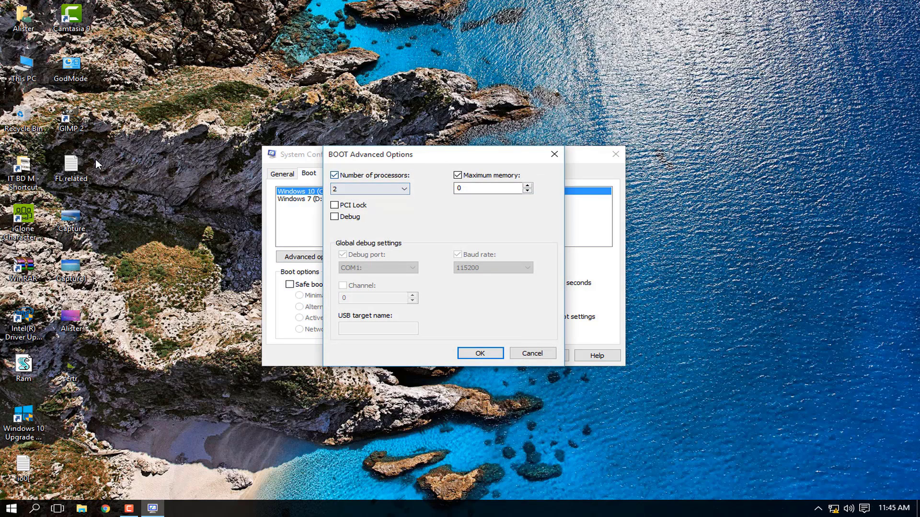
# Reset the limits, then enable Number of processors set to 2
pyautogui.hotkey('alt', 'n')
pyautogui.hotkey('alt', 'm')
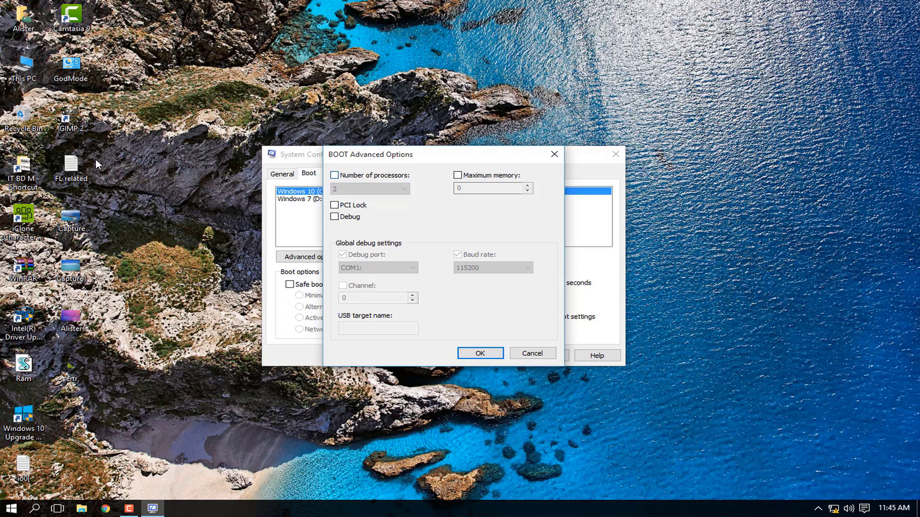
pyautogui.hotkey('alt', 'n')
pyautogui.press('Tab')
pyautogui.press('Tab')
pyautogui.hotkey('alt', 'Down')
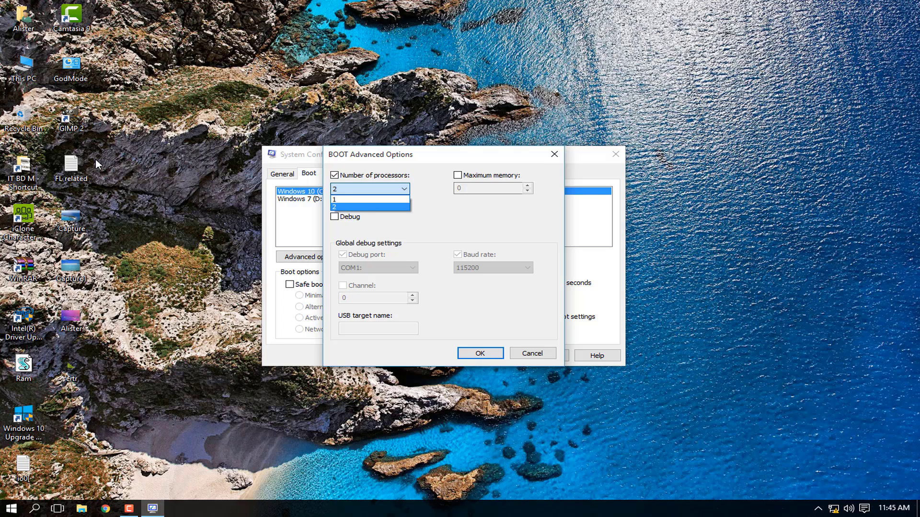
pyautogui.press('Return')
pyautogui.press('Tab')
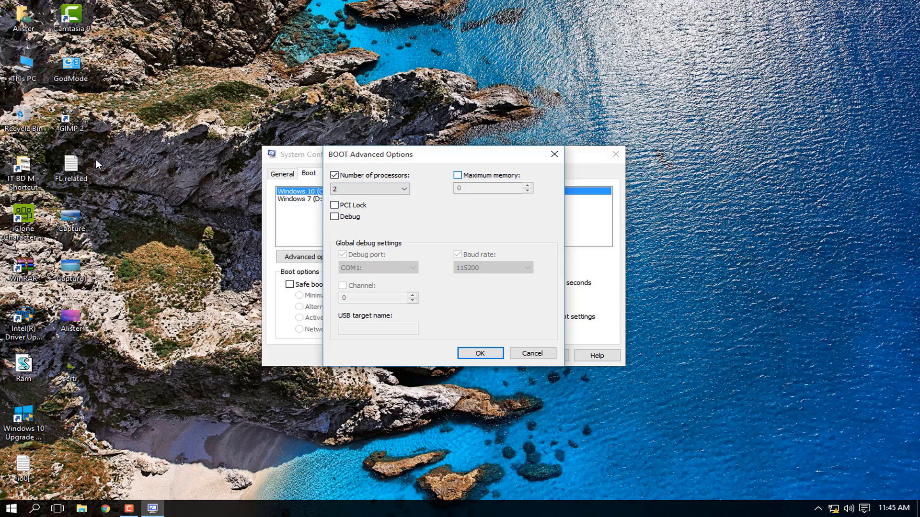
# Enable Maximum memory and select its 4096 value
pyautogui.press('space')
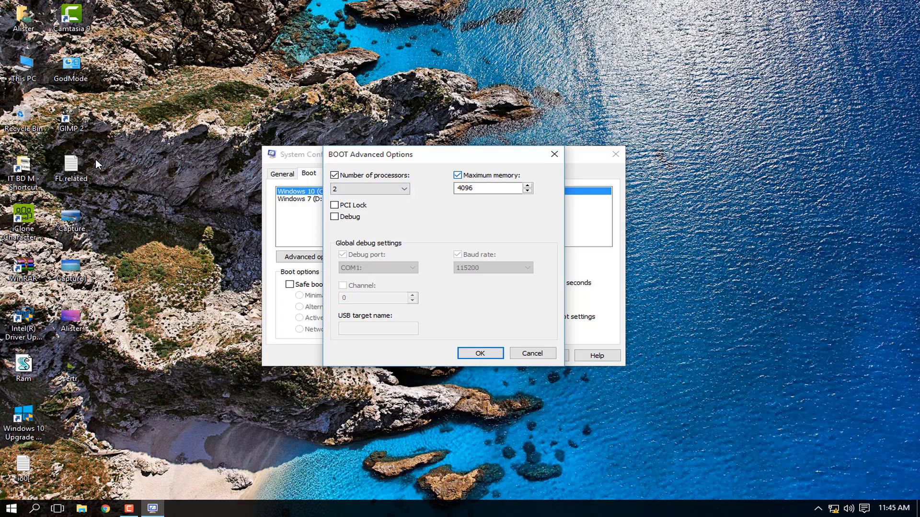
pyautogui.press('Tab')
pyautogui.hotkey('ctrl', 'a')
pyautogui.press('super+c')
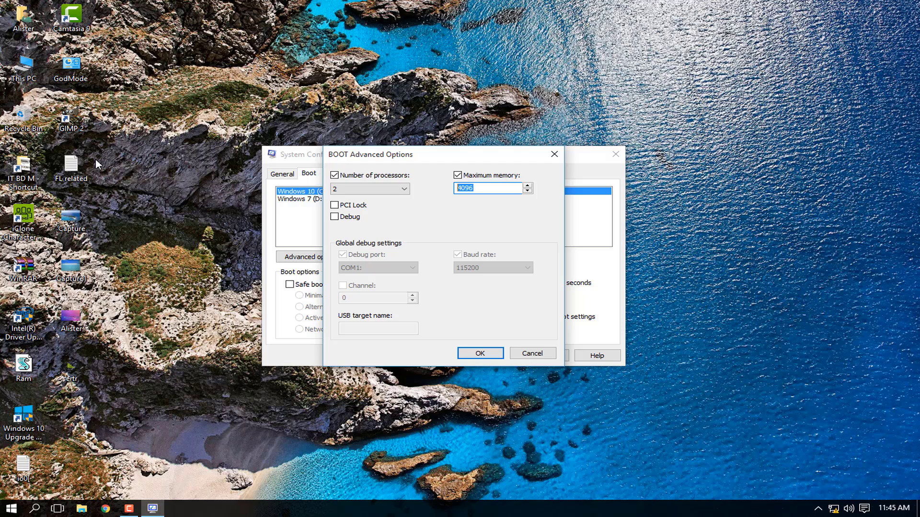
pyautogui.rightClick(29, 68)
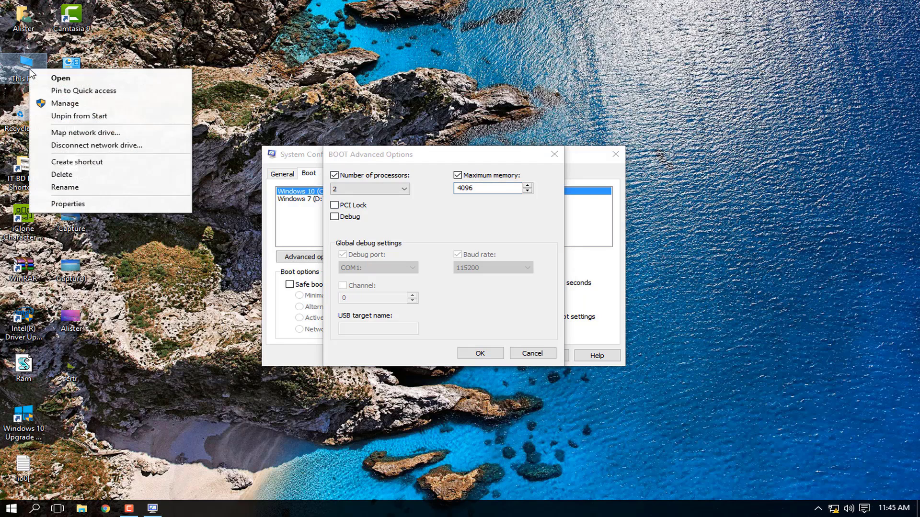
# Confirm 4.00 GB of installed RAM, then place Calculator beside the boot options dialog
pyautogui.click(75, 204)
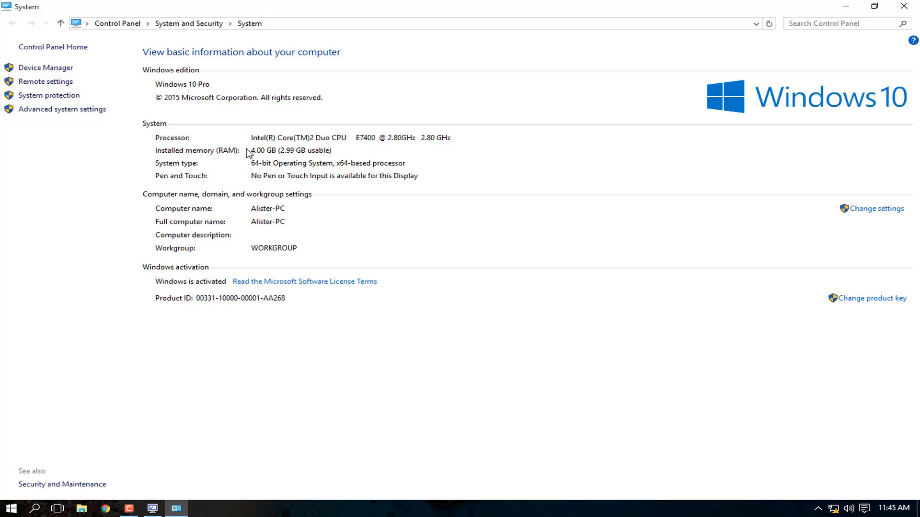
pyautogui.click(903, 6)
pyautogui.press('super')
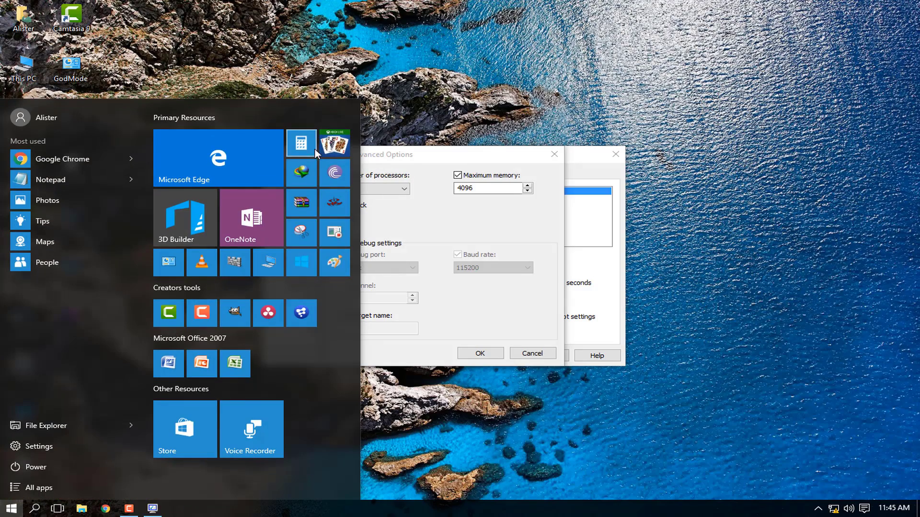
pyautogui.click(302, 144)
pyautogui.moveTo(86, 26); pyautogui.dragTo(674, 74)
# Compute 4 × 1024 = 4,096 in Calculator
pyautogui.click(638, 289)
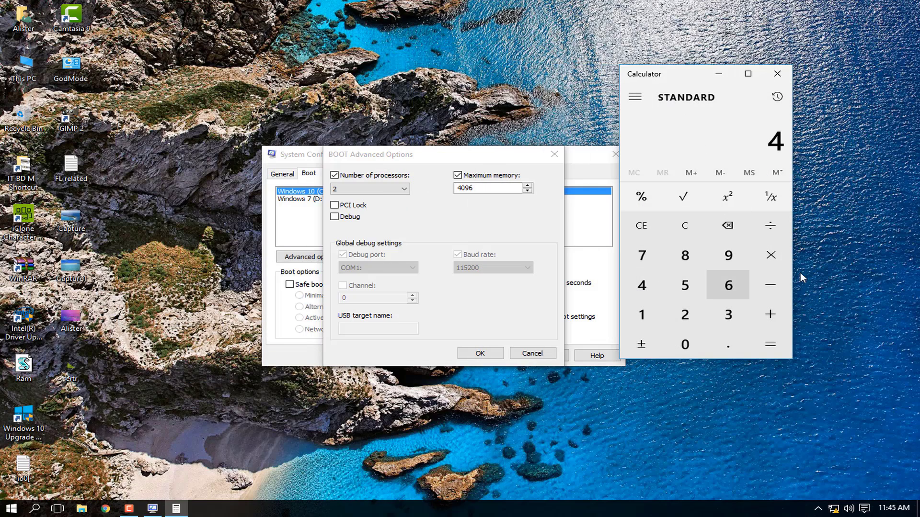
pyautogui.click(781, 255)
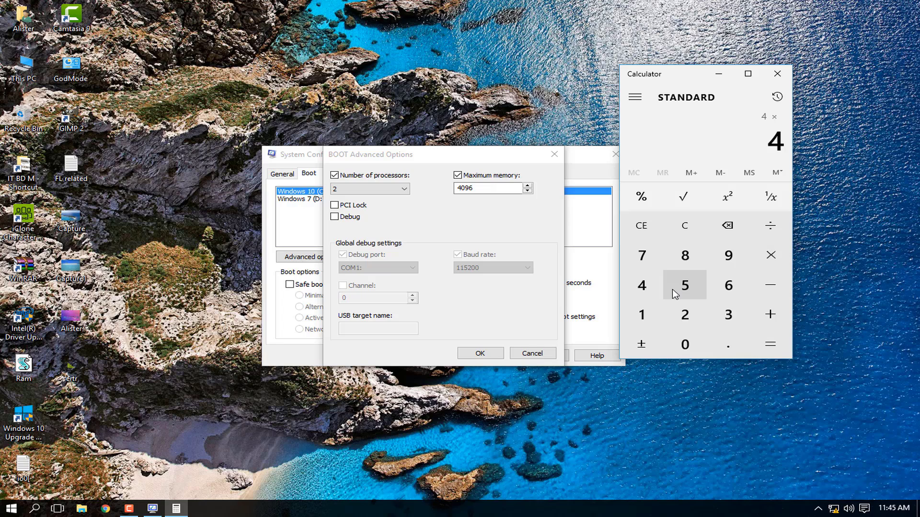
pyautogui.click(658, 320)
pyautogui.click(690, 341)
pyautogui.click(685, 315)
pyautogui.click(644, 285)
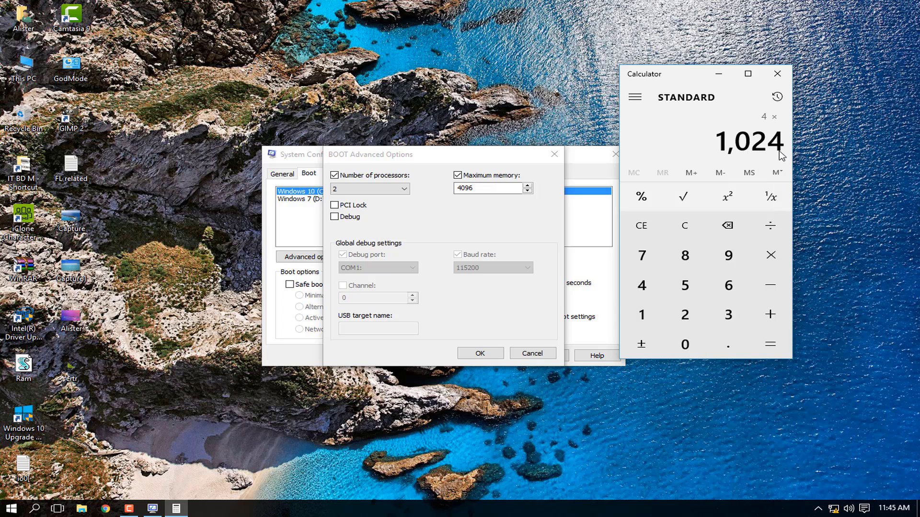
pyautogui.click(772, 348)
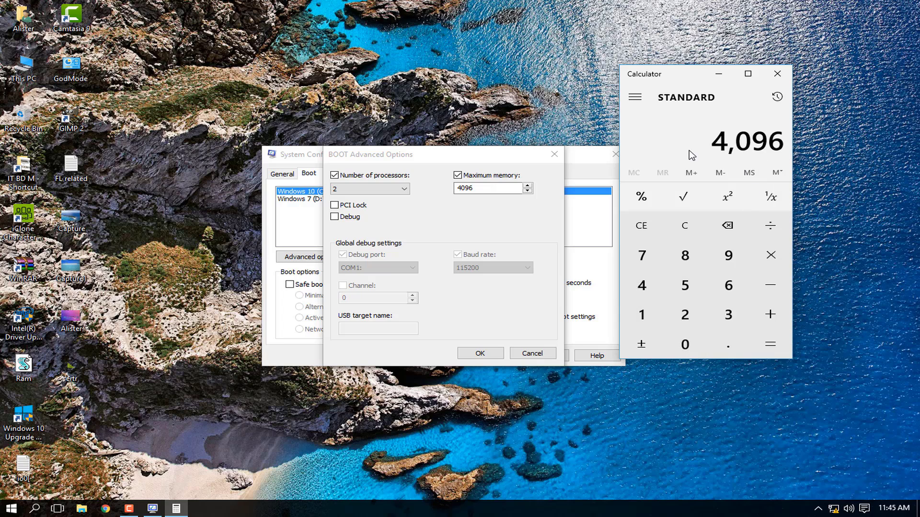
# Paste 4096 into Maximum memory and confirm the advanced boot options
pyautogui.doubleClick(501, 187)
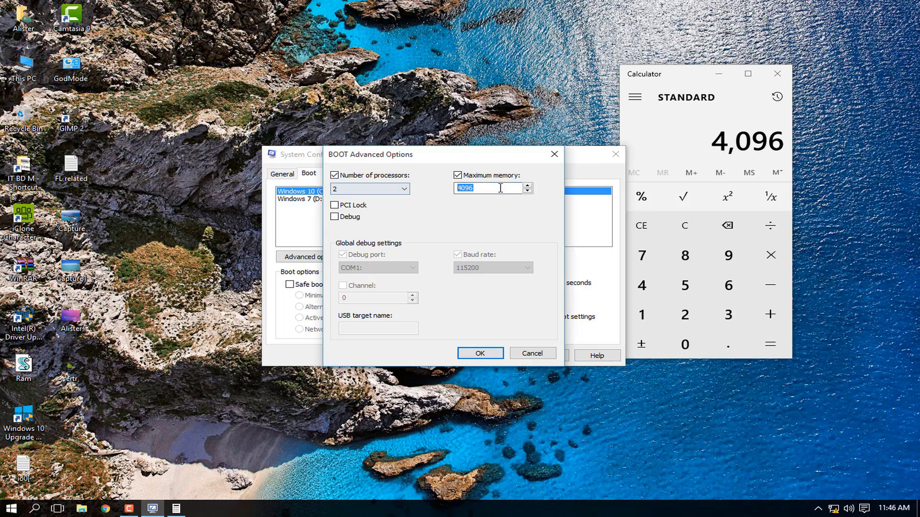
pyautogui.rightClick(500, 188)
pyautogui.press('p')
pyautogui.press('Return')
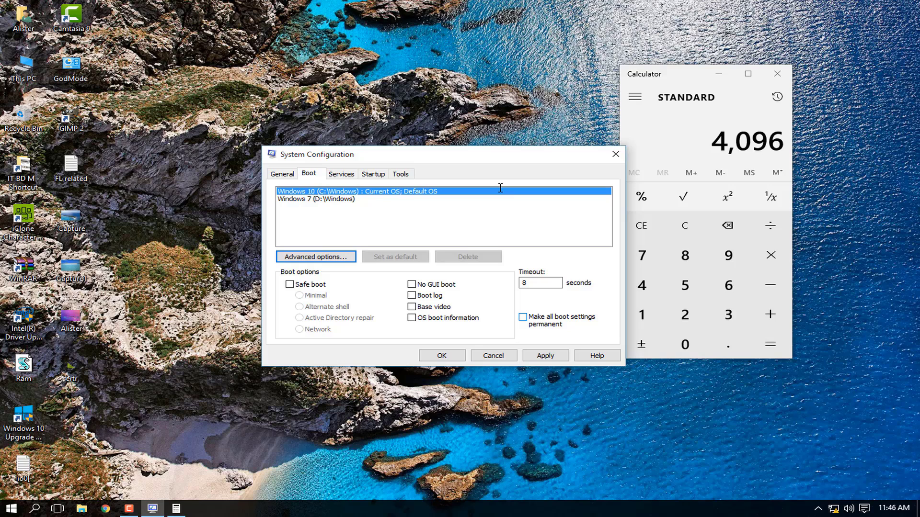
# Tick Make all boot settings permanent, apply and confirm, then close System Configuration
pyautogui.press('Tab')
pyautogui.press('Tab')
pyautogui.press('Tab')
pyautogui.press('Tab')
pyautogui.press('Tab')
pyautogui.press('Tab')
pyautogui.press('Tab')
pyautogui.press('space')
pyautogui.press('Tab')
pyautogui.press('Tab')
pyautogui.press('Tab')
pyautogui.press('Return')
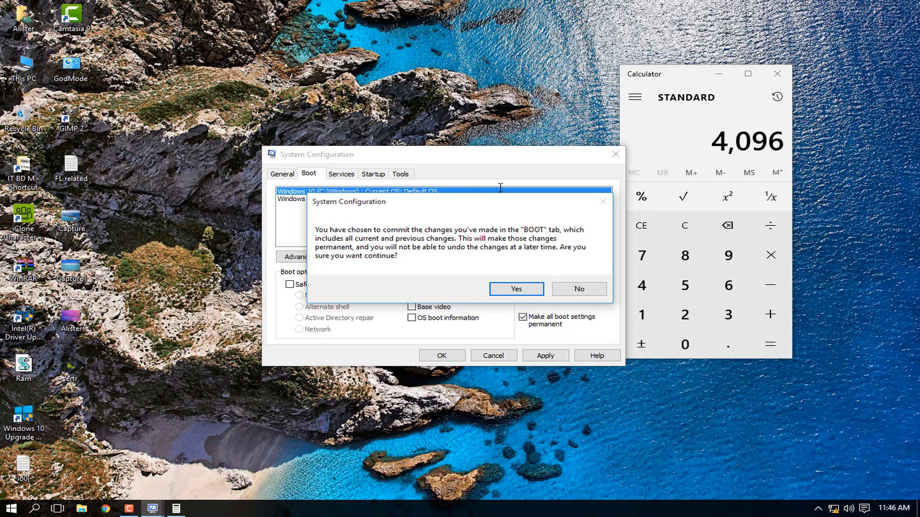
pyautogui.press('Return')
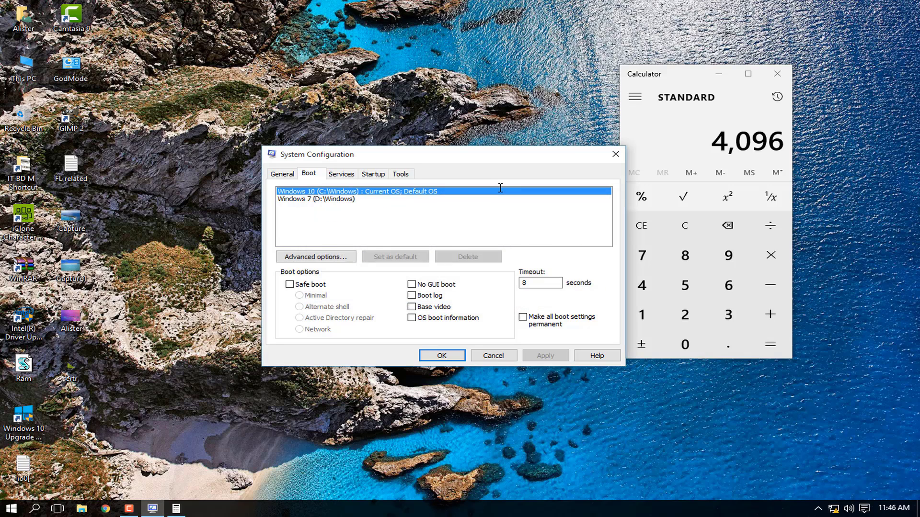
pyautogui.hotkey('ctrl', 'Tab')
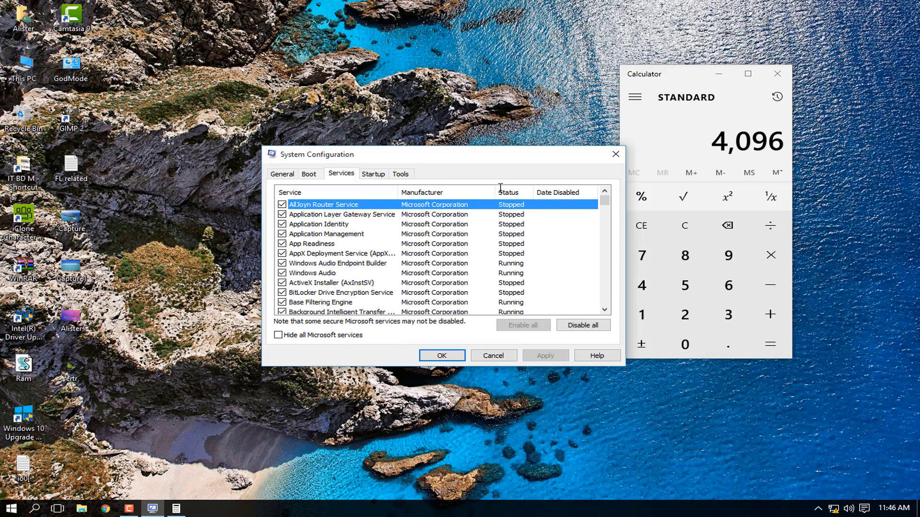
pyautogui.hotkey('ctrl', 'Tab')
pyautogui.hotkey('ctrl', 'Tab')
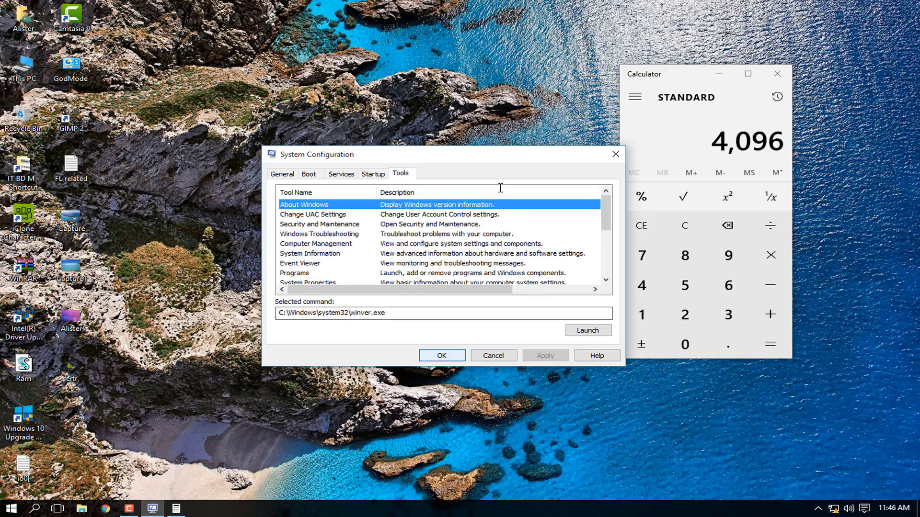
pyautogui.press('Return')
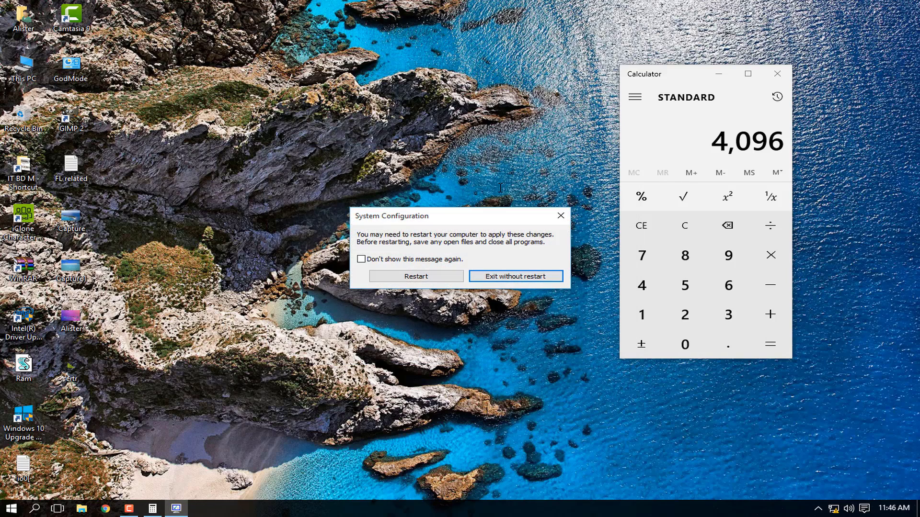
# Close Calculator, exit the restart prompt without restarting, and refresh the desktop
pyautogui.click(778, 76)
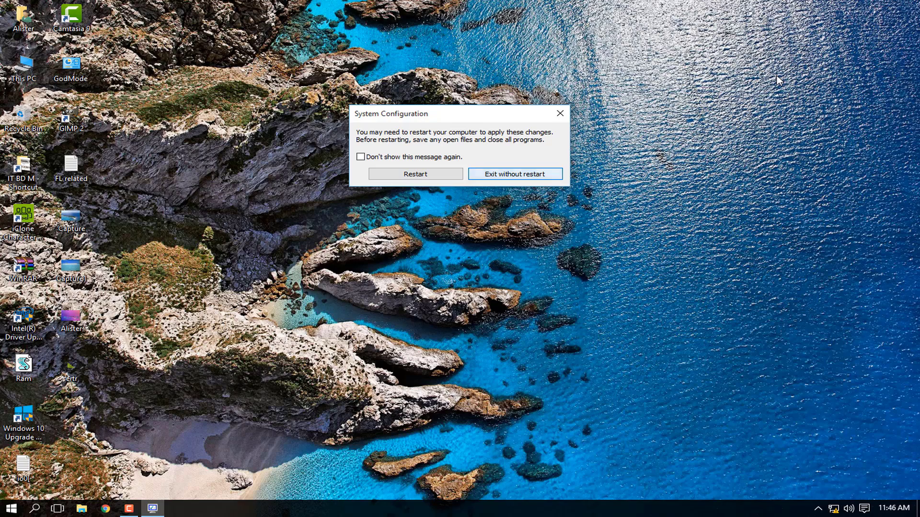
pyautogui.press('Return')
pyautogui.rightClick(339, 231)
pyautogui.click(413, 267)
# Refresh the desktop three more times
pyautogui.rightClick(412, 267)
pyautogui.click(424, 302)
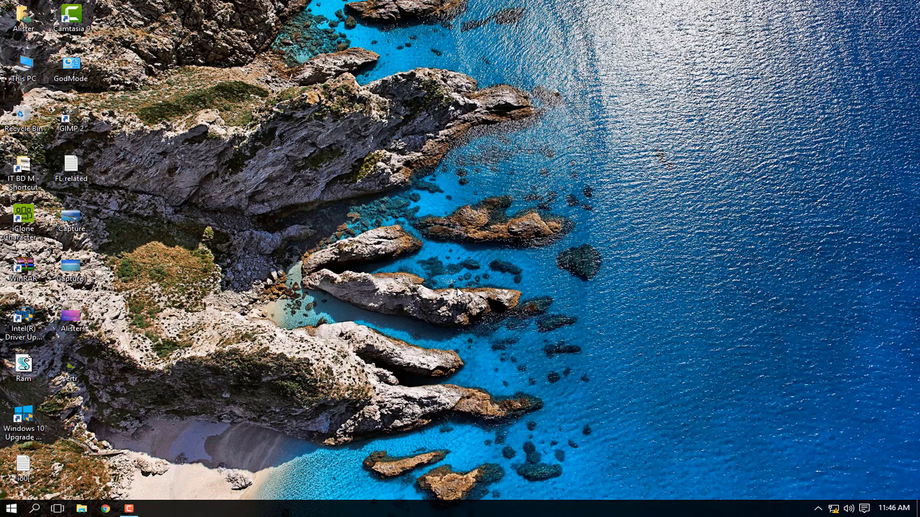
pyautogui.rightClick(396, 175)
pyautogui.click(446, 210)
pyautogui.rightClick(446, 214)
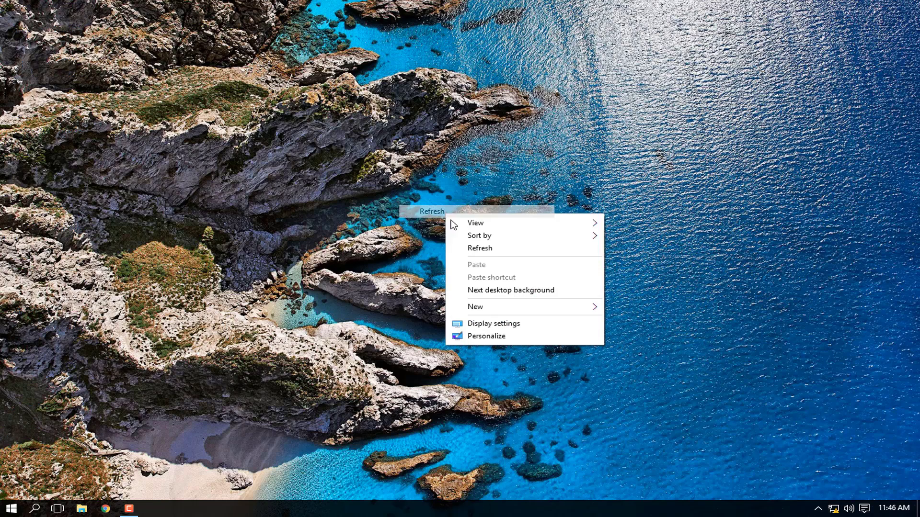
pyautogui.click(491, 252)
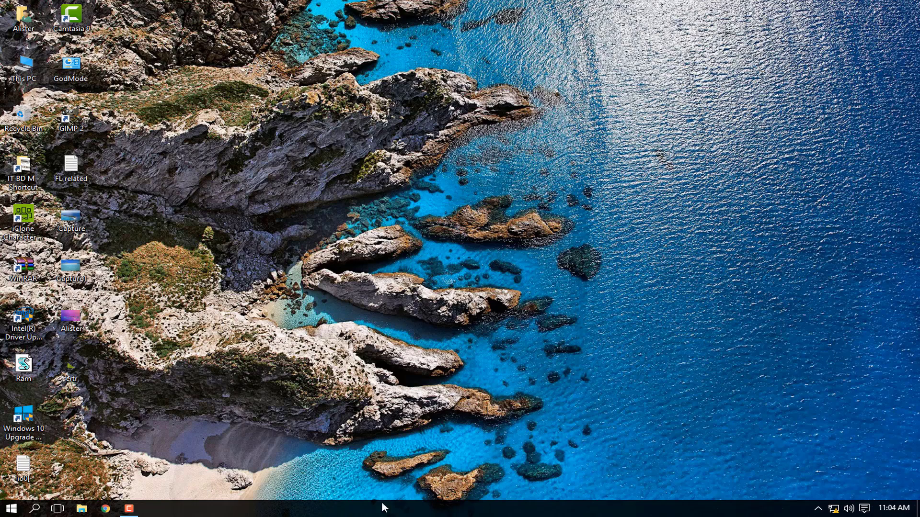
pyautogui.rightClick(369, 507)
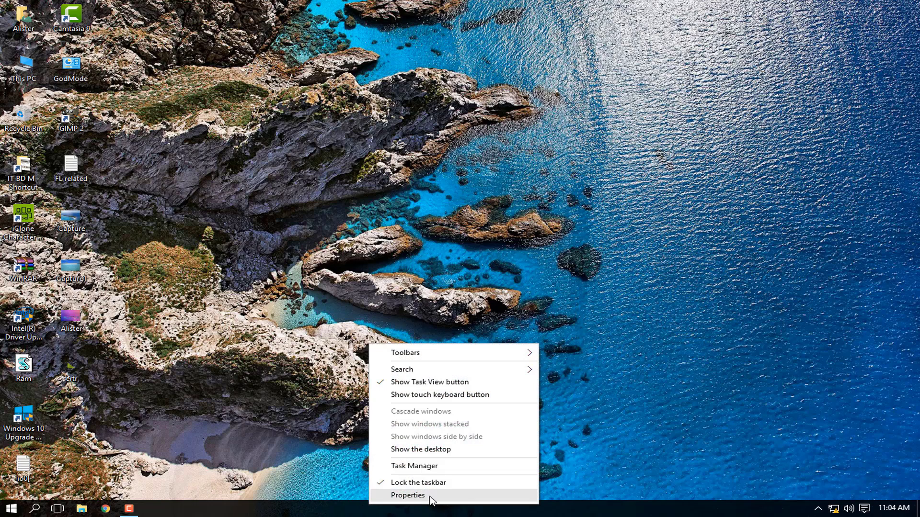
# Open Task Manager maximized and switch to its Startup apps list
pyautogui.click(407, 469)
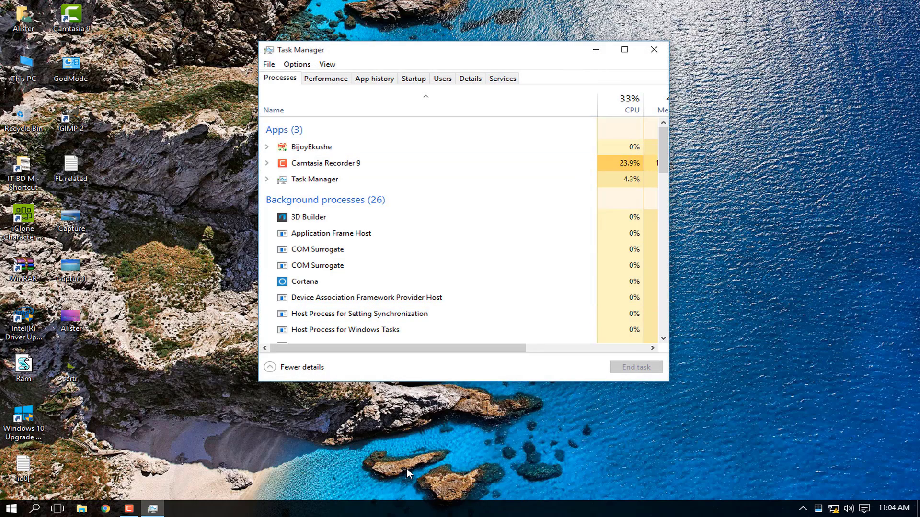
pyautogui.press('super+Up')
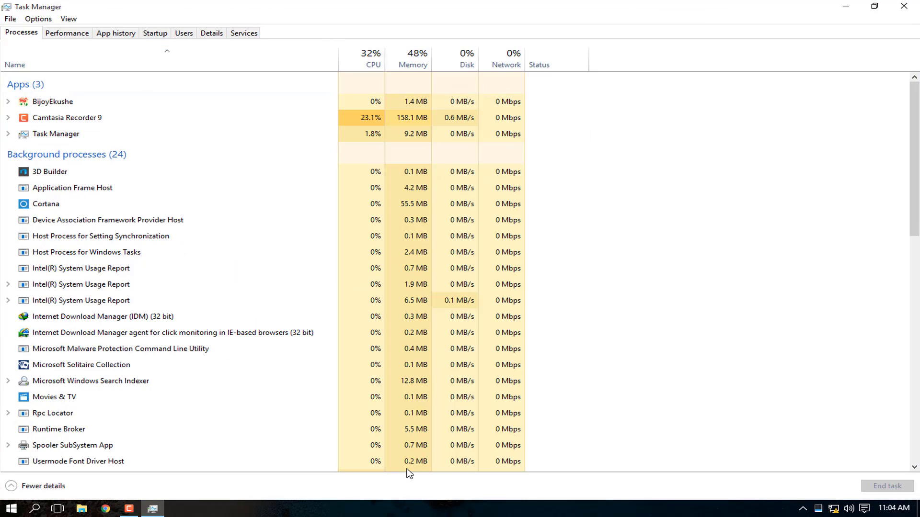
pyautogui.hotkey('ctrl', 'Tab')
pyautogui.hotkey('ctrl', 'Tab')
pyautogui.hotkey('ctrl', 'Tab')
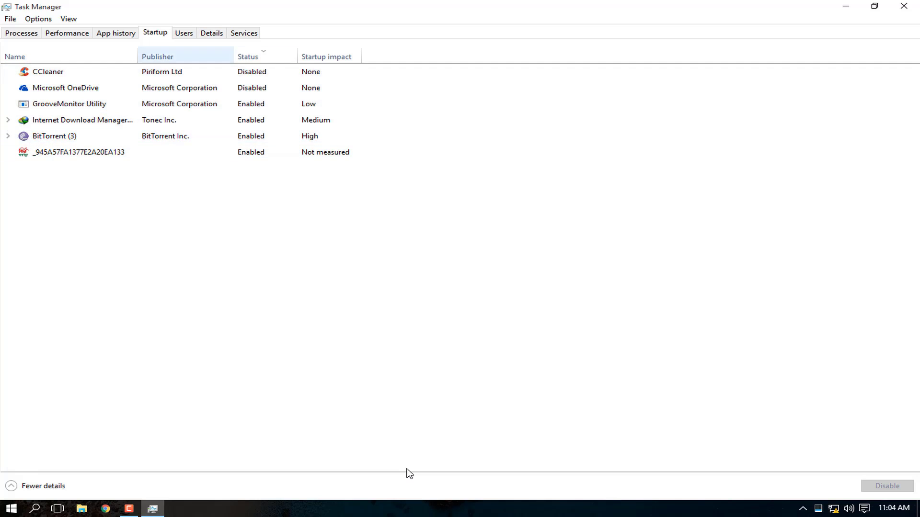
# Browse the startup list and check CCleaner's options, leaving CCleaner unchanged
pyautogui.press('Down')
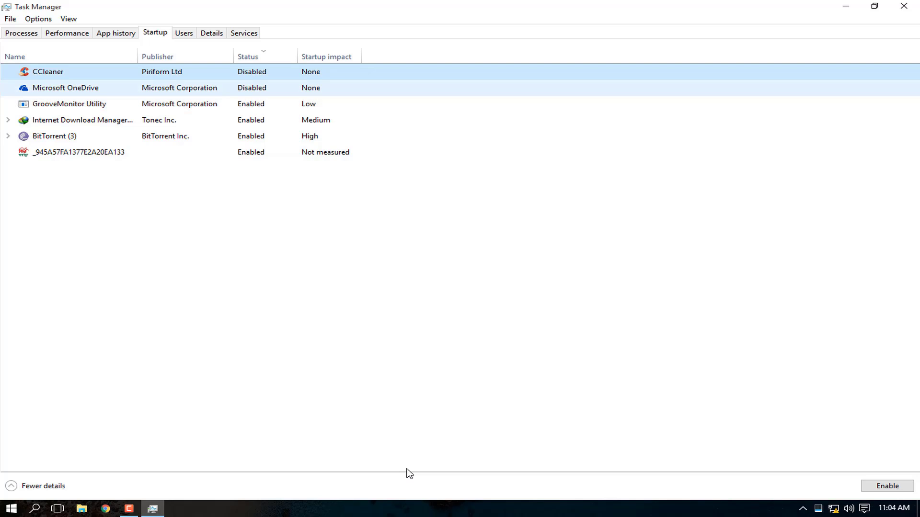
pyautogui.press('Down')
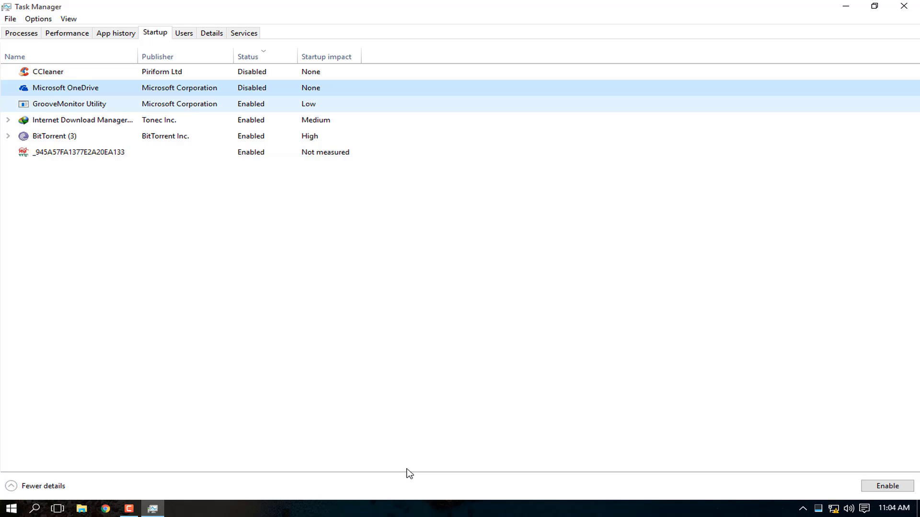
pyautogui.press('Up')
pyautogui.hotkey('shift', 'F10')
pyautogui.press('Down')
pyautogui.press('Up')
pyautogui.press('Down')
pyautogui.press('Up')
pyautogui.press('Return')
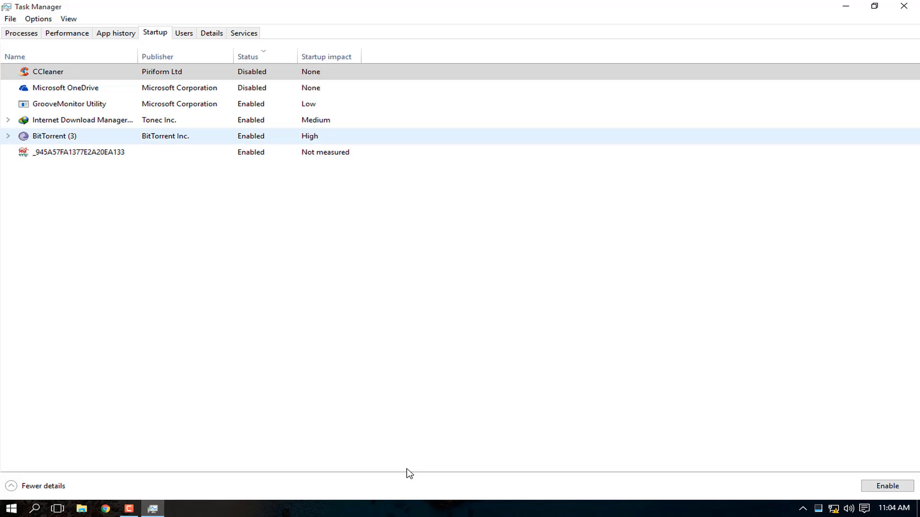
# Disable the BitTorrent (3) startup entry
pyautogui.press('Down')
pyautogui.press('Down')
pyautogui.press('Down')
pyautogui.press('Down')
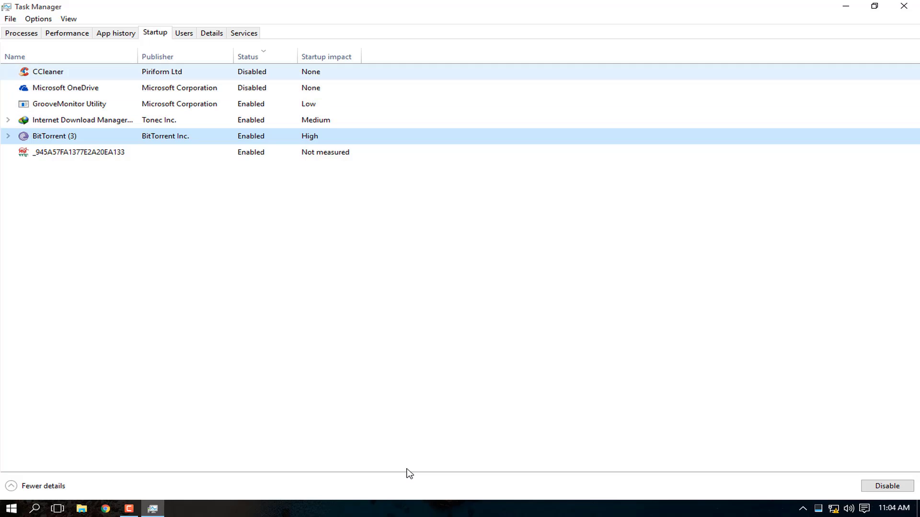
pyautogui.hotkey('shift', 'F10')
pyautogui.press('Down')
pyautogui.press('Down')
pyautogui.press('Return')
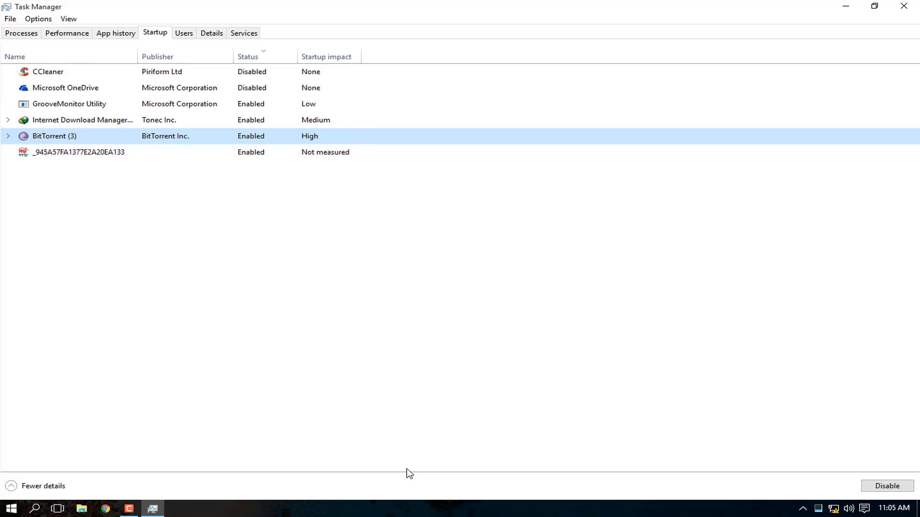
# Close Task Manager and refresh the desktop three times
pyautogui.hotkey('alt', 'F4')
pyautogui.rightClick(227, 124)
pyautogui.click(262, 159)
pyautogui.rightClick(267, 164)
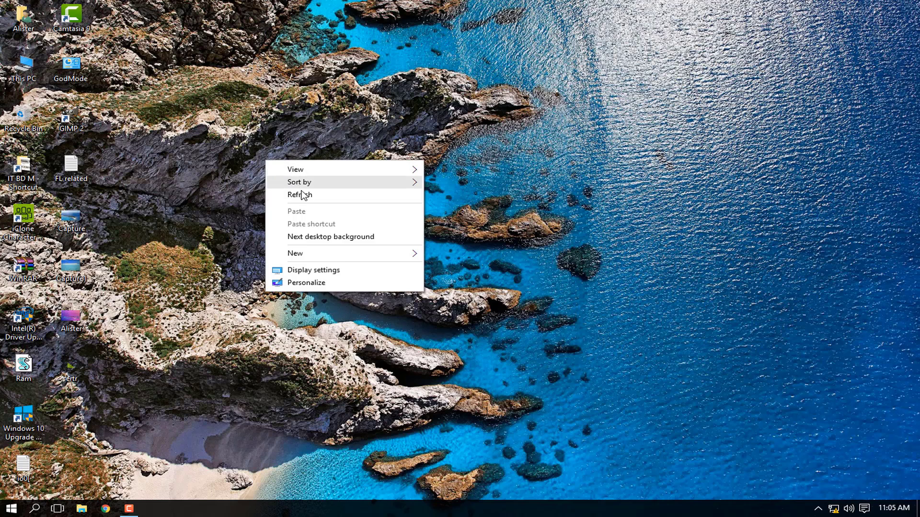
pyautogui.click(303, 198)
pyautogui.rightClick(305, 192)
pyautogui.click(340, 229)
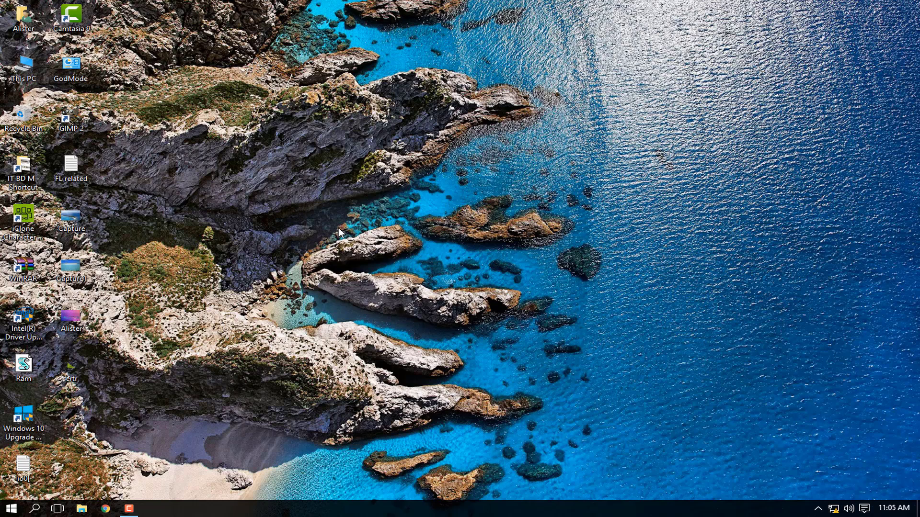